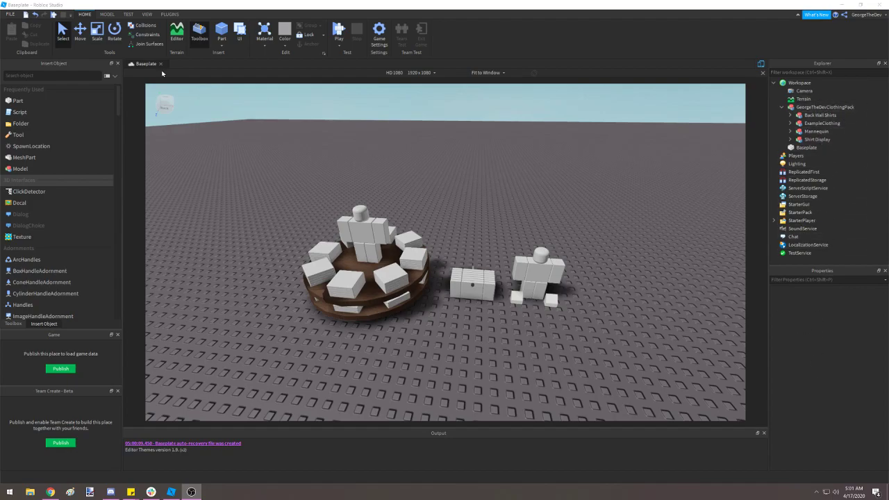
Hide the Explorer and Properties windows and show them again
left_click(147, 15)
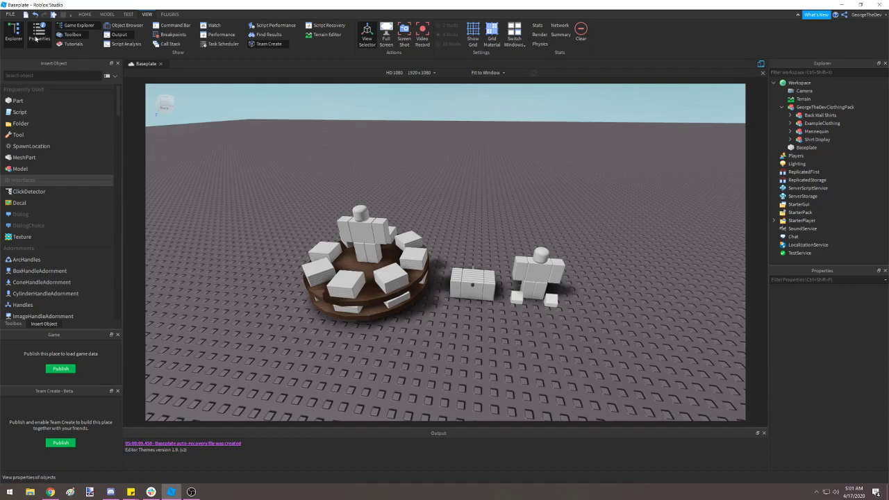
left_click(39, 38)
left_click(20, 38)
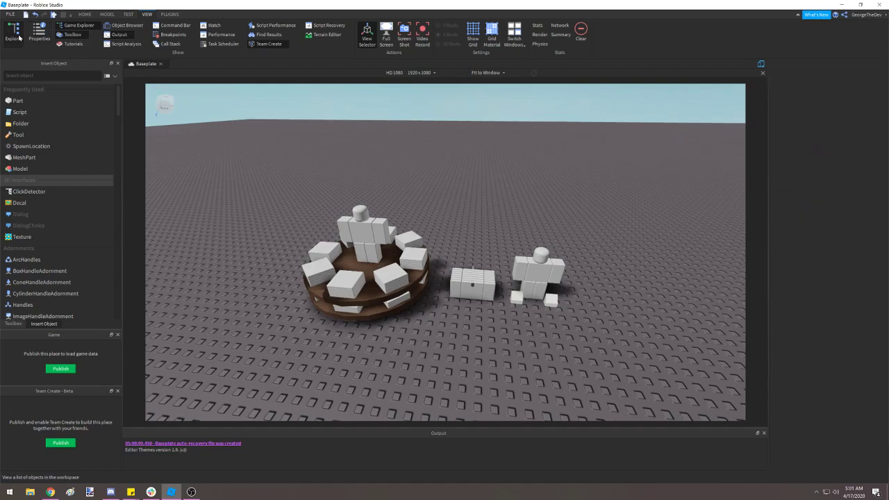
left_click(19, 38)
left_click(39, 34)
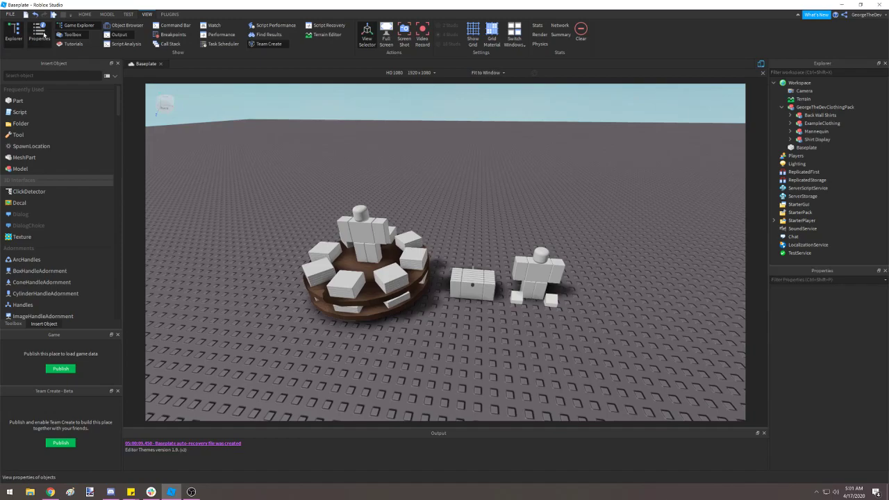
Ungroup the clothing pack model into its separate models and select the Mannequin
key("w")
right_click_drag(638, 199, 622, 207)
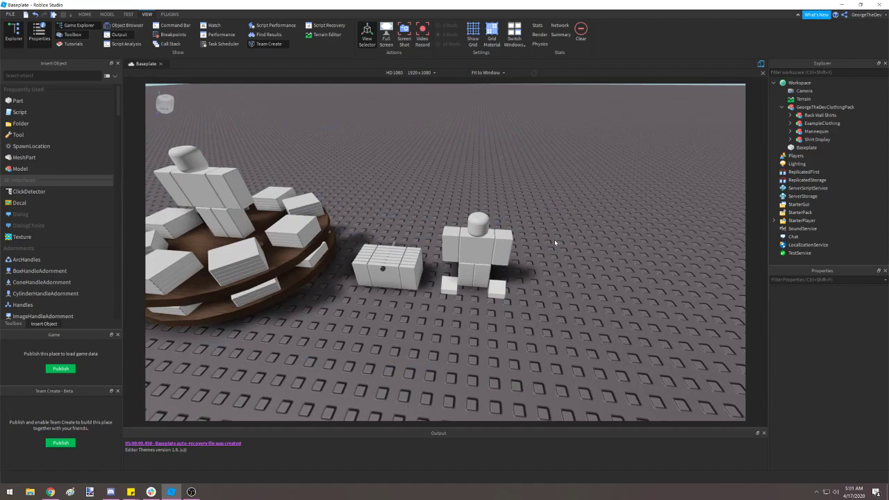
scroll(532, 295, "up", 3)
left_click(515, 246)
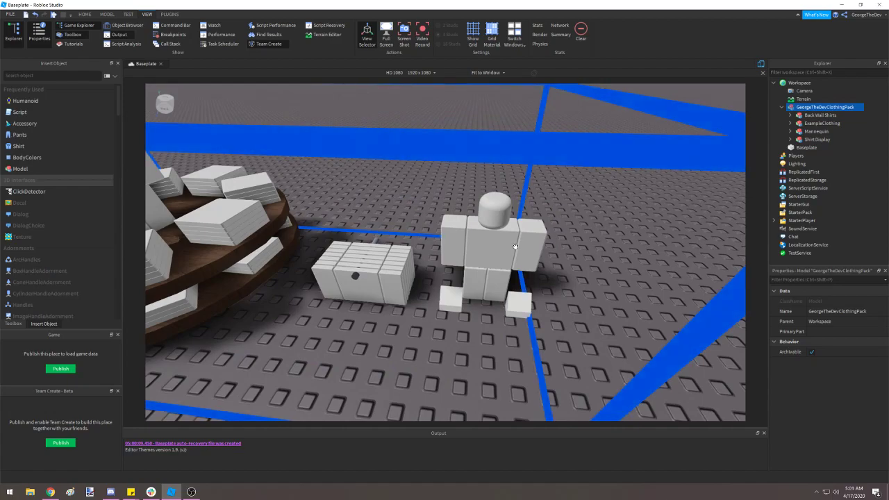
key("ctrl+u")
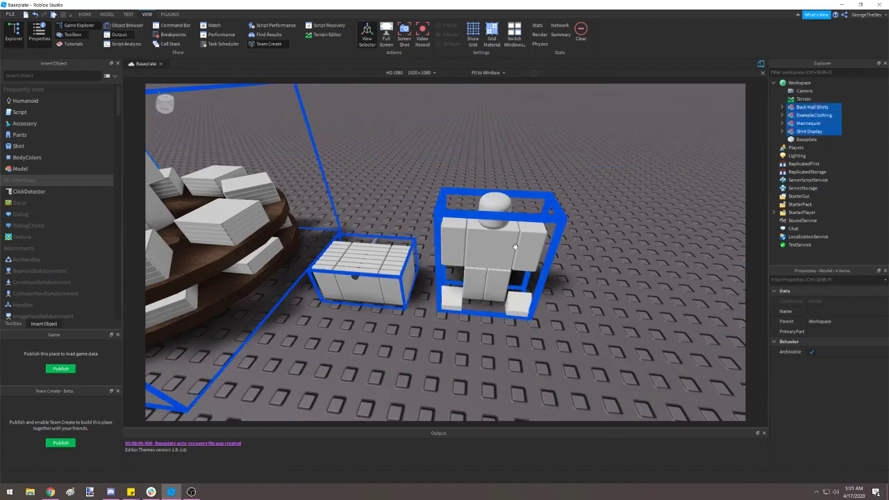
left_click(463, 143)
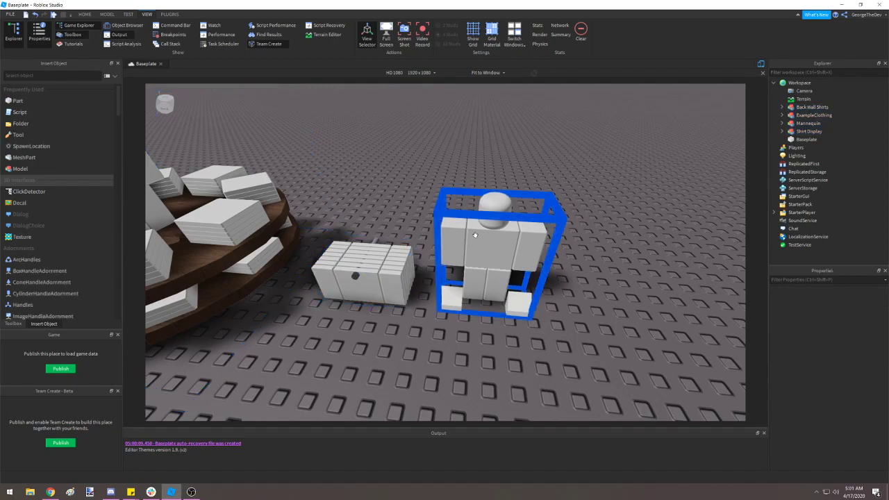
left_click(504, 248)
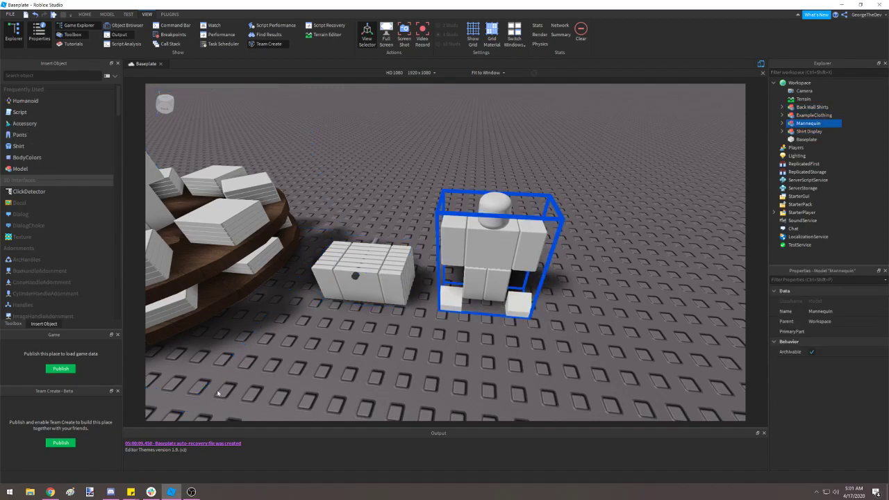
right_click_drag(446, 246, 387, 210)
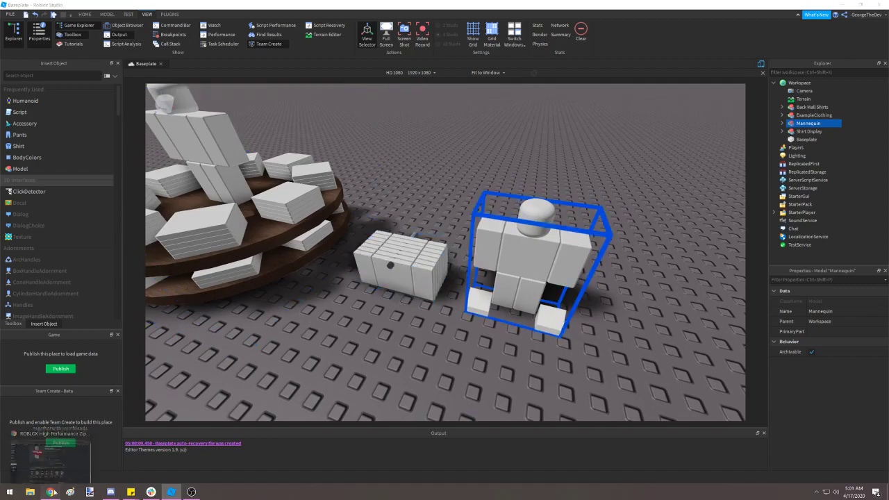
Switch to Chrome, copy the ID 323874572 from the High Performance Zip Up Jacket page address, and return to Roblox Studio
left_click(50, 491)
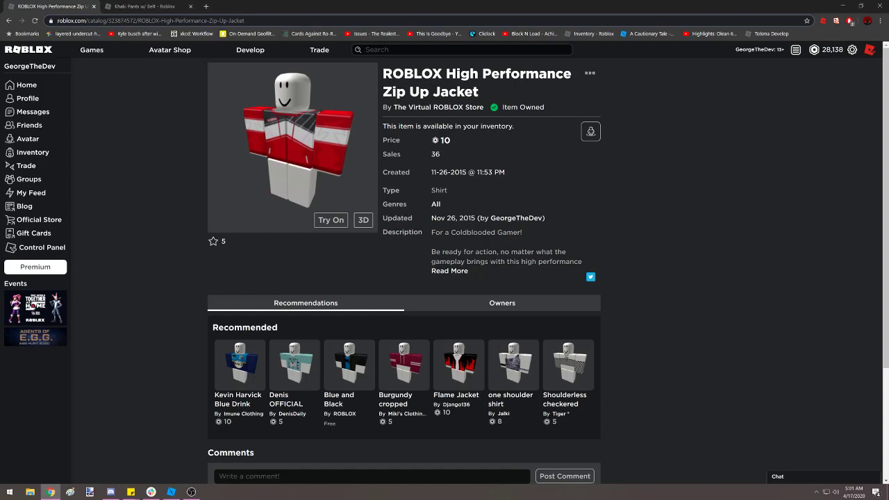
left_click(153, 21)
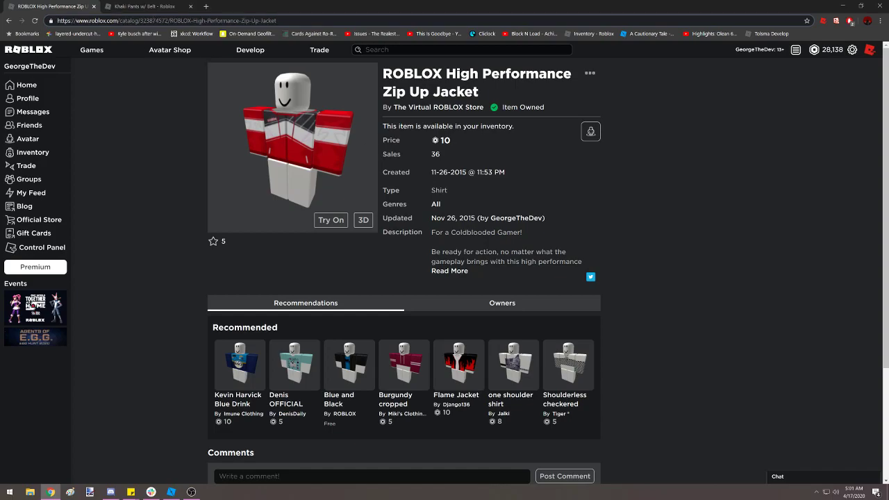
left_click_drag(168, 20, 140, 20)
left_click(171, 492)
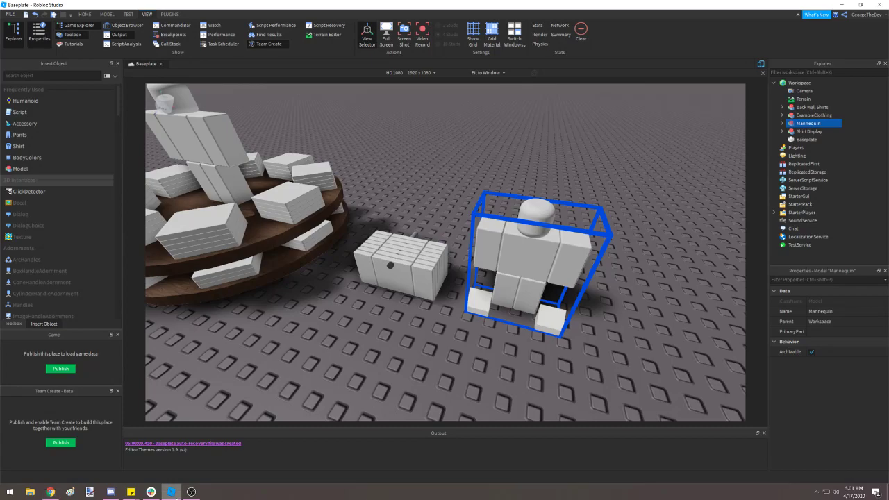
Set the ShirtPurchaseID value in the Mannequin's Config folder to 323874572
left_click(781, 123)
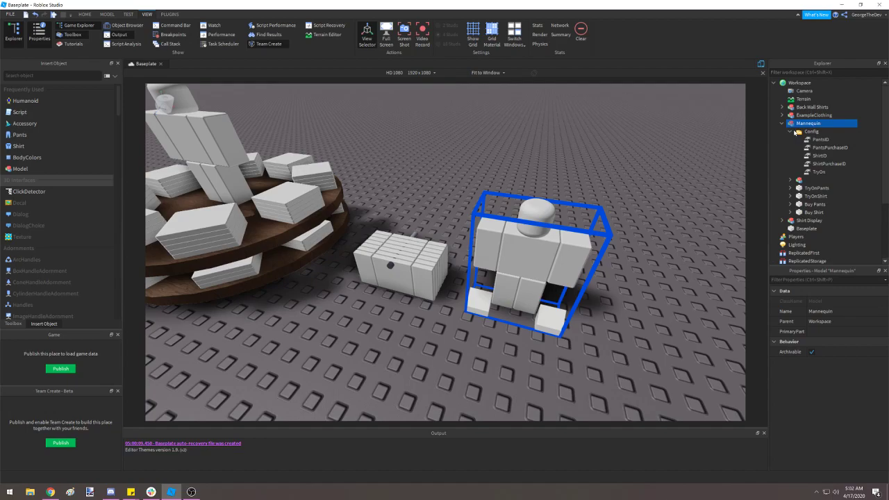
left_click(790, 131)
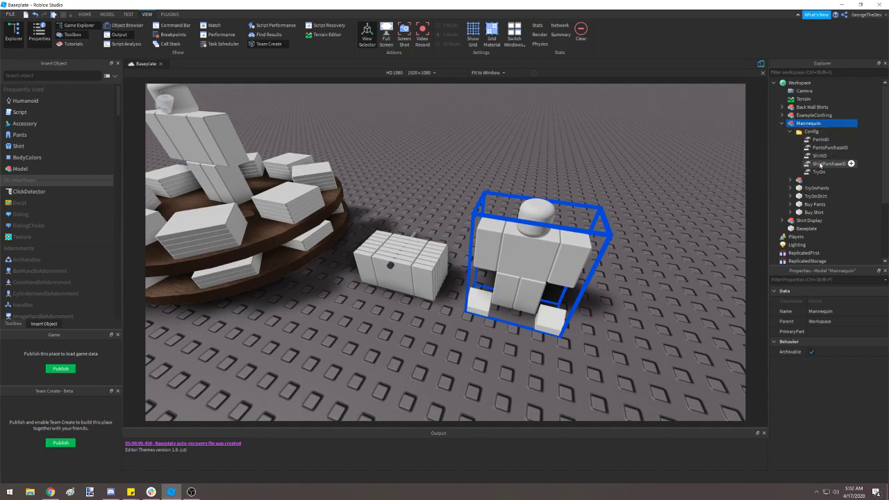
left_click(820, 164)
left_click(832, 332)
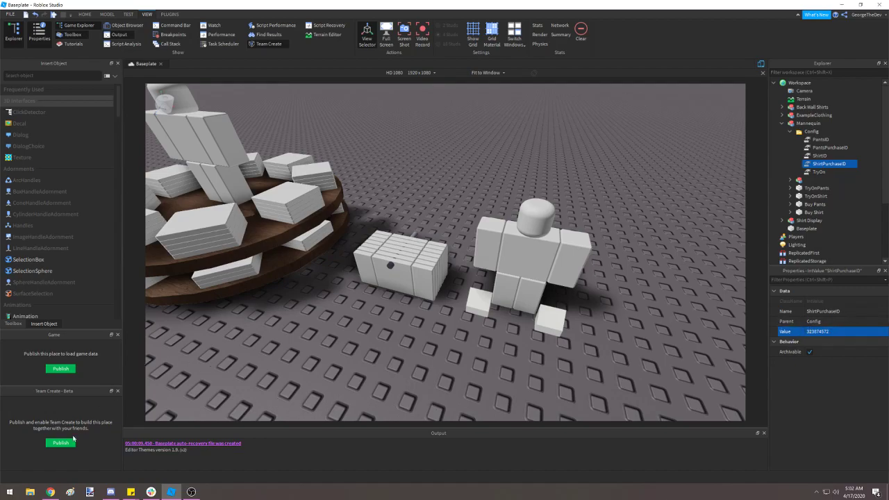
left_click(50, 492)
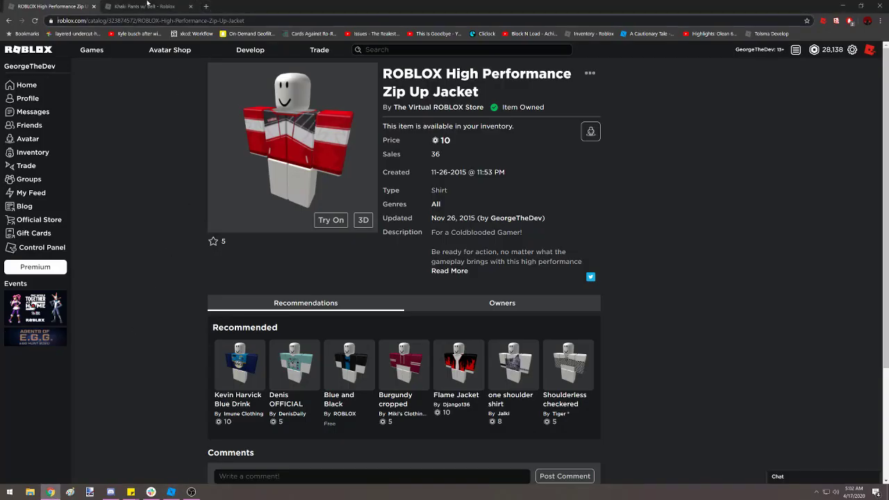
left_click(147, 6)
left_click(164, 20)
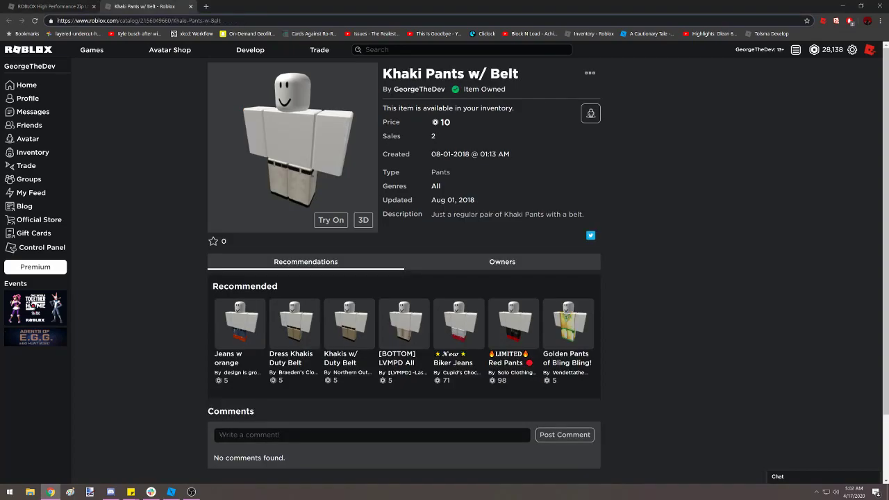
left_click_drag(171, 20, 146, 20)
left_click(171, 491)
left_click(830, 147)
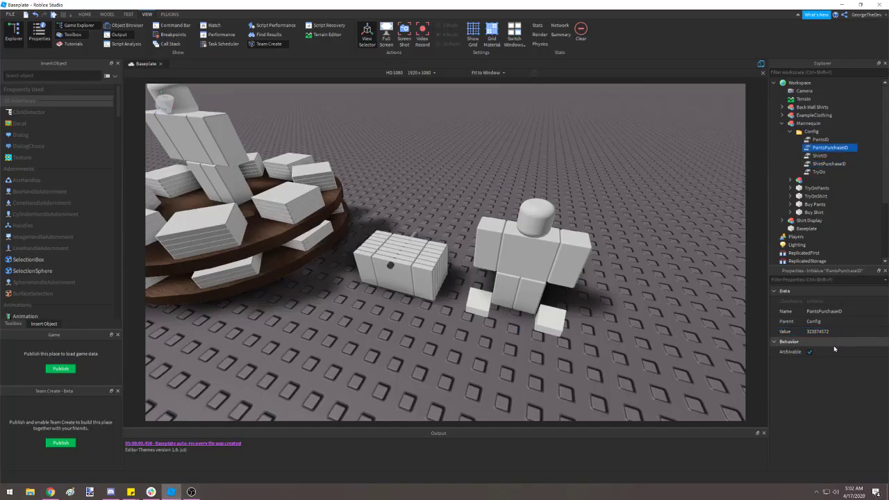
left_click(819, 331)
key("ctrl+v")
key("Return")
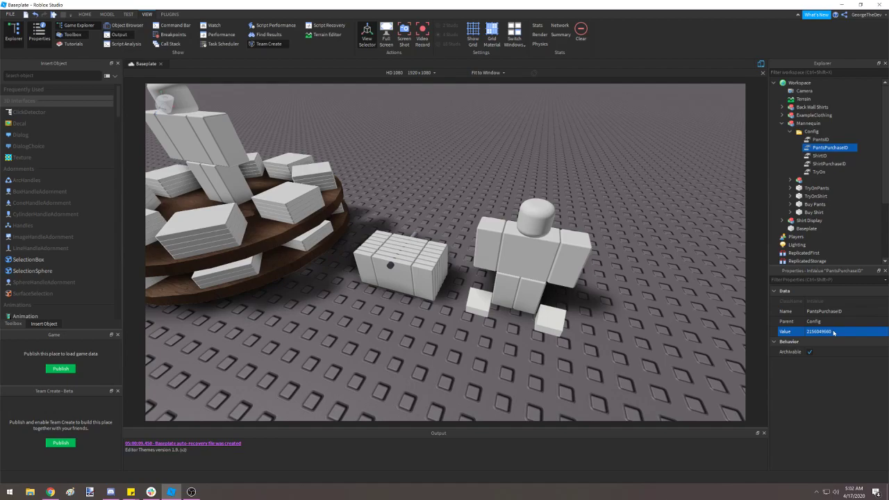
left_click(833, 332)
key("ctrl+c")
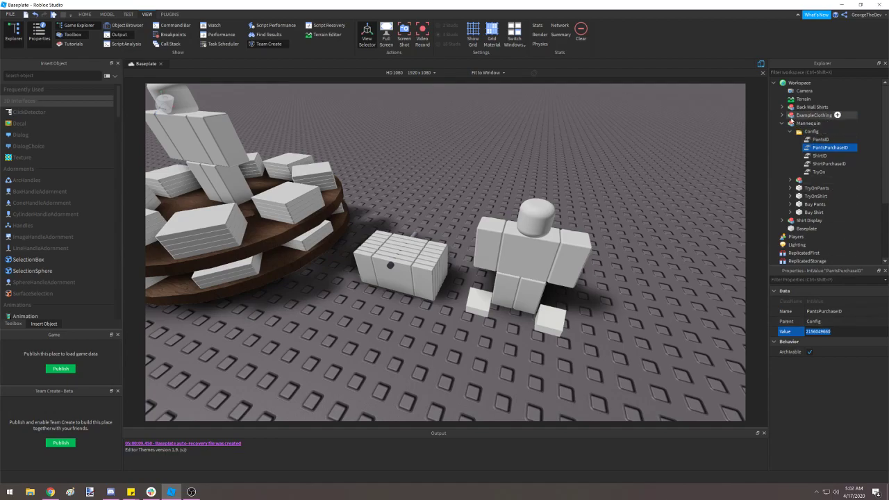
left_click(783, 116)
left_click(782, 115)
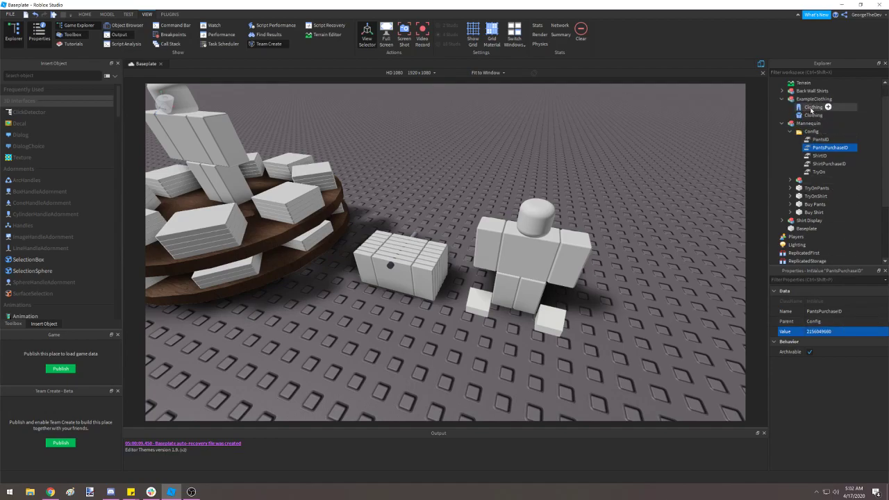
left_click(810, 108)
left_click(847, 312)
key("ctrl+v")
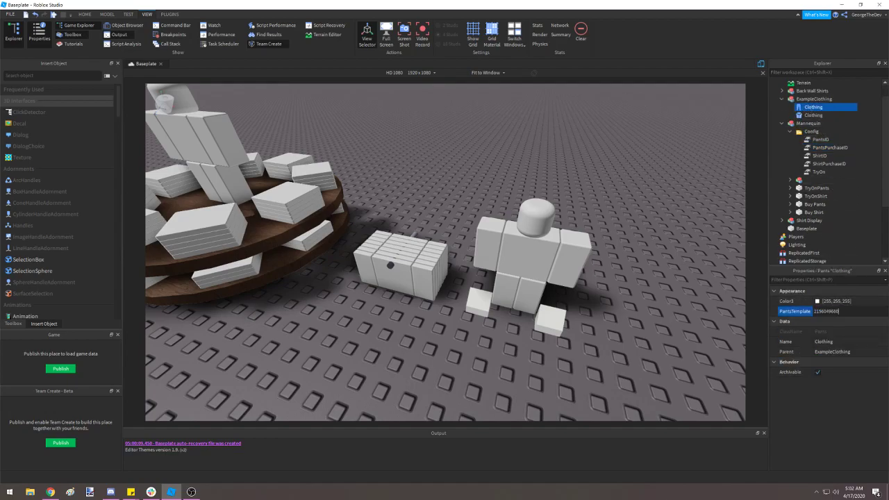
key("Return")
left_click(847, 311)
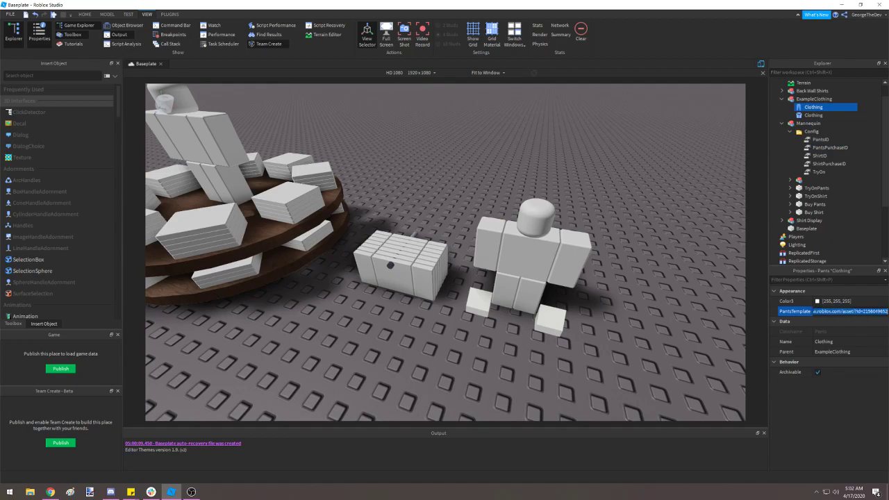
left_click_drag(862, 311, 887, 311)
key("ctrl+c")
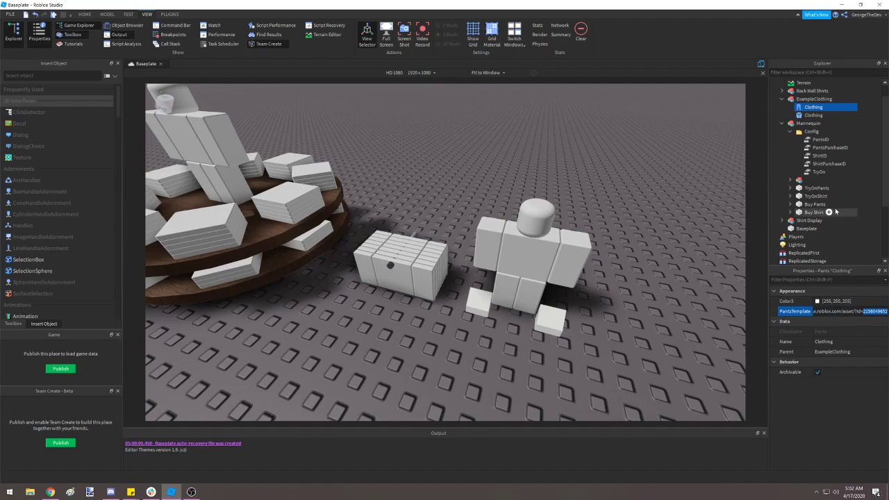
left_click(821, 139)
left_click(840, 331)
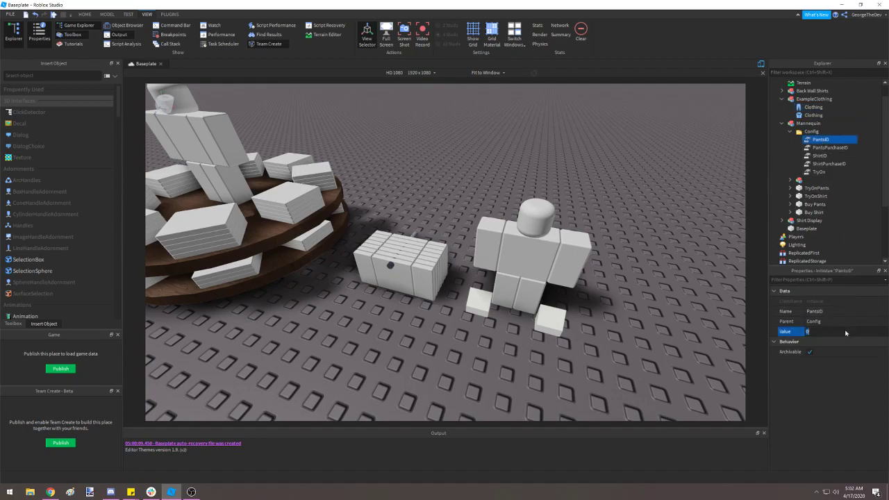
key("ctrl+v")
key("Return")
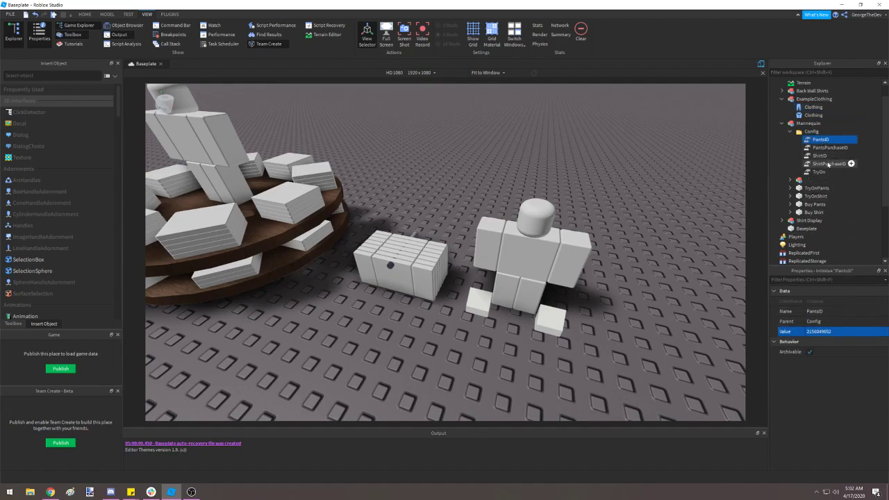
Copy the asset ID 323874571 from the ShirtTemplate property of the shirt object in ExampleClothing
left_click(827, 164)
left_click(833, 331)
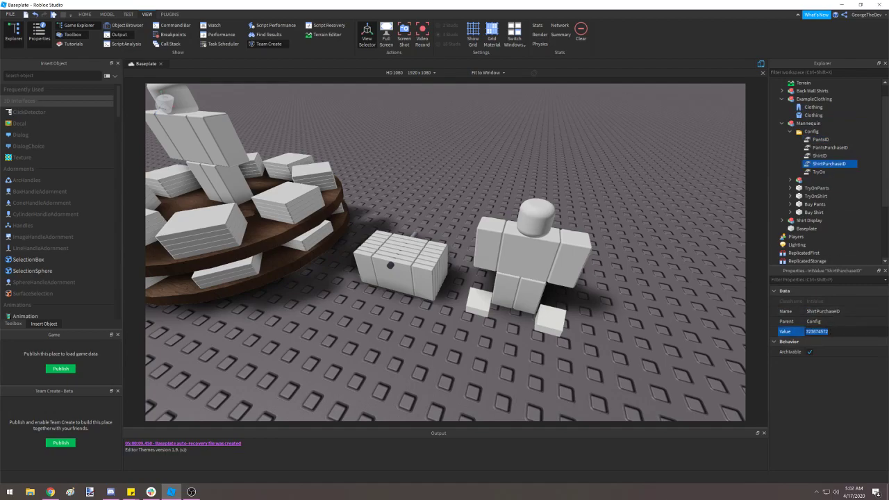
left_click(826, 114)
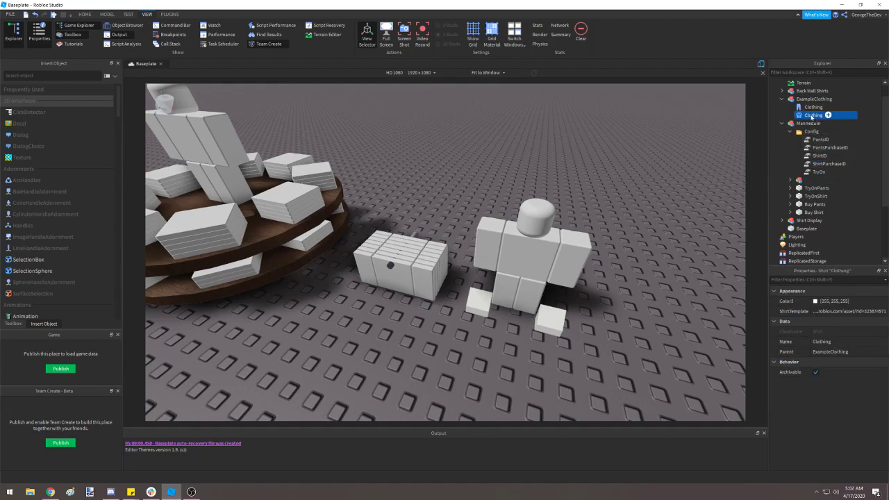
left_click(848, 311)
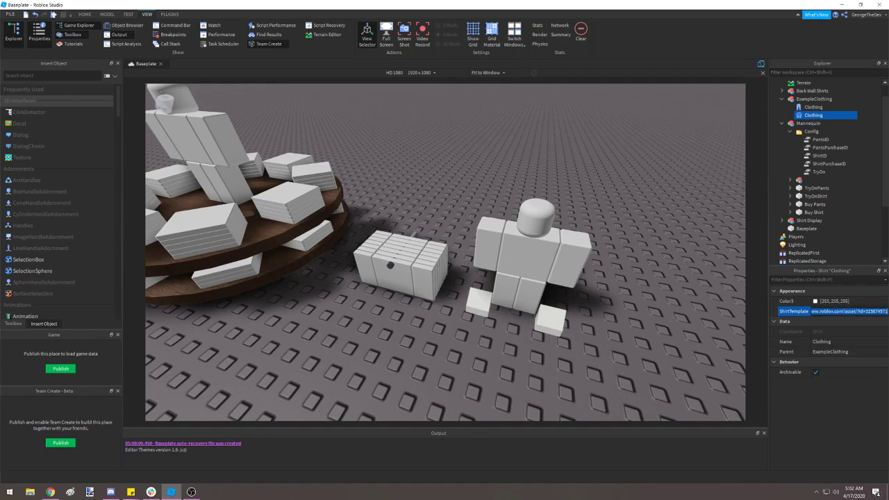
double_click(876, 311)
key("ctrl+c")
Set the ShirtID value in the Mannequin's Config folder to 323874571
left_click(819, 155)
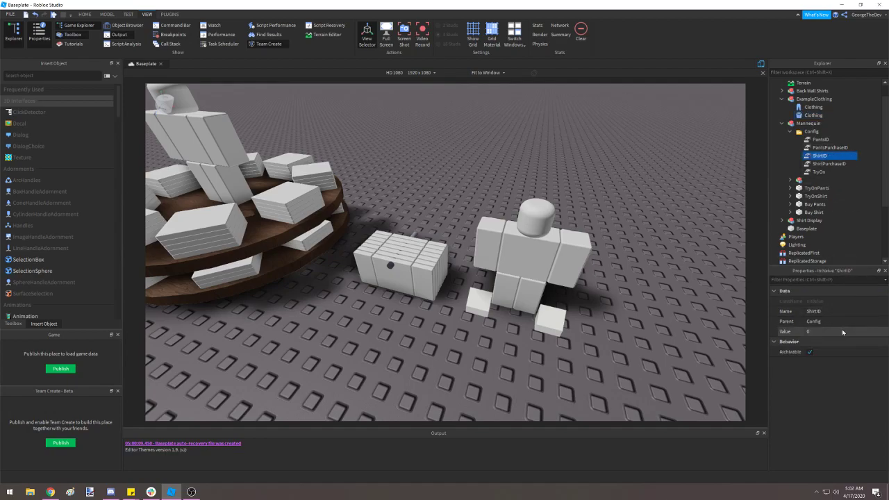
left_click(842, 332)
key("ctrl+v")
key("Return")
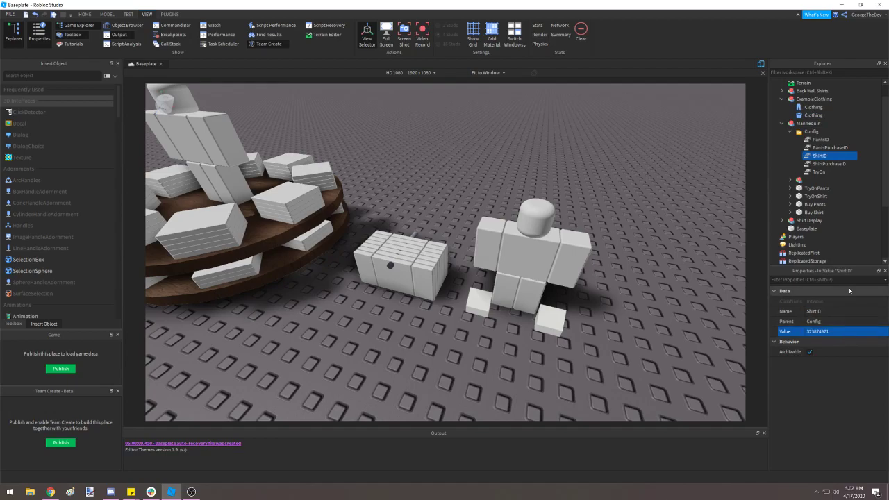
Turn the Mannequin's TryOn value off and back on, and clear the selection
left_click(817, 172)
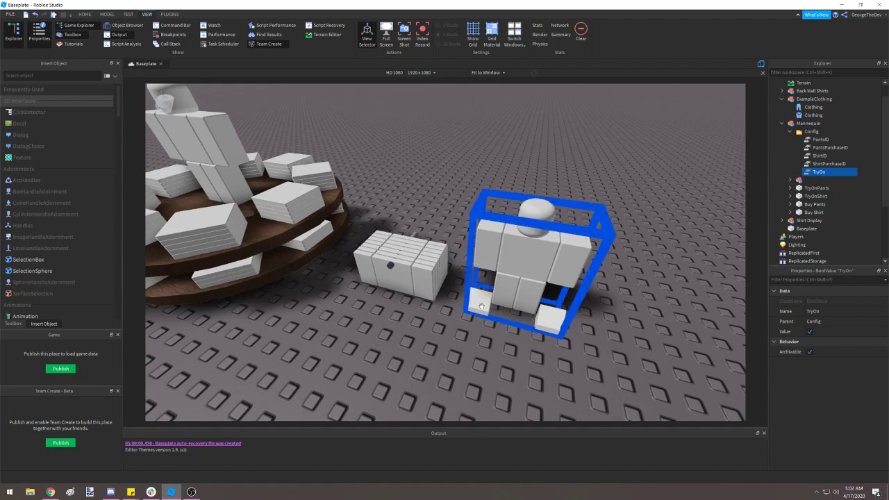
left_click(808, 332)
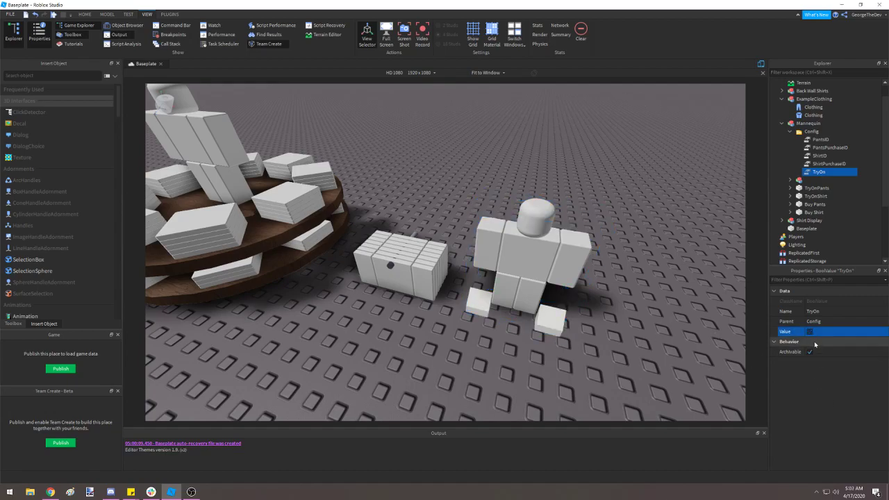
left_click(809, 332)
left_click(604, 343)
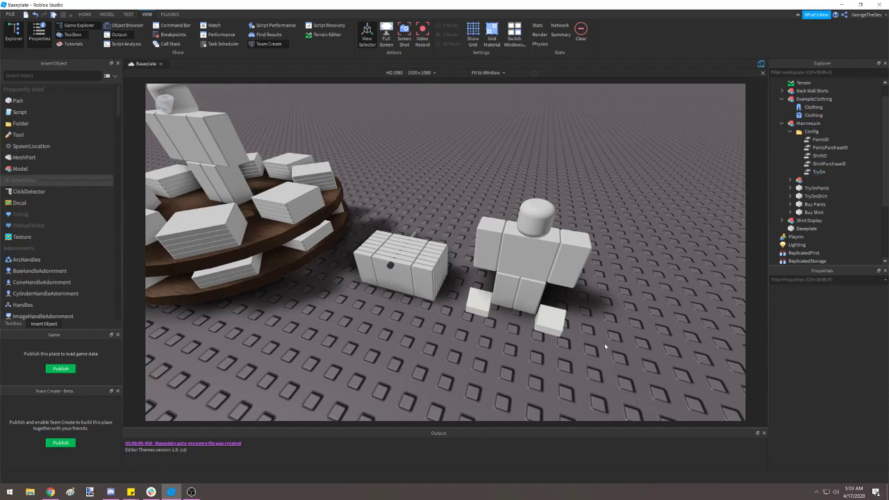
scroll(604, 343, "up", 2)
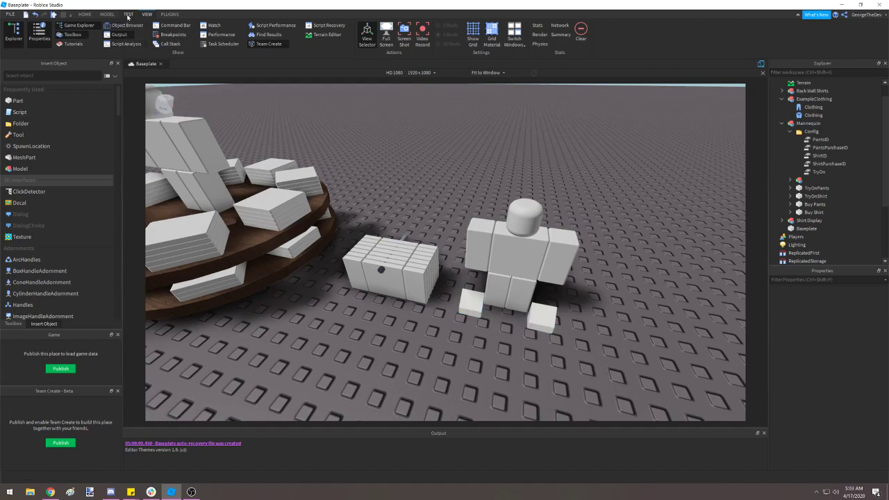
Start a play test and walk the character to the clothing mannequin, angling the camera toward it
left_click(128, 14)
left_click(13, 29)
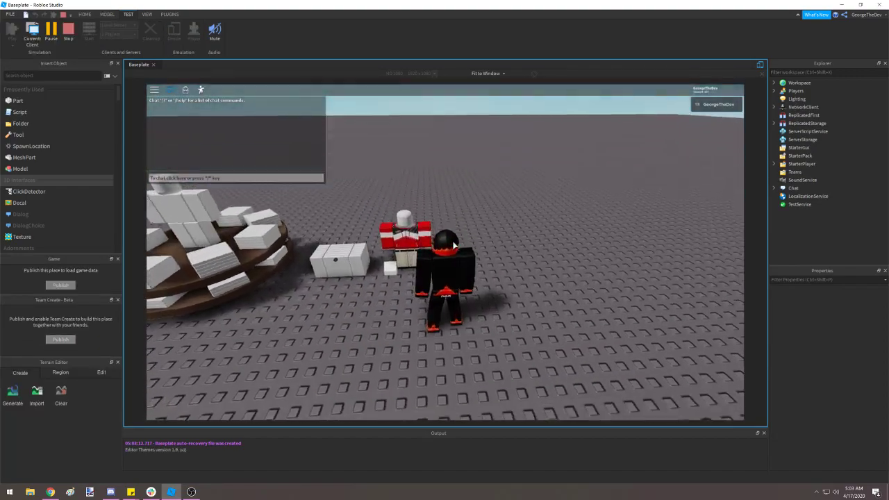
key("w")
right_click_drag(453, 245, 453, 226)
key("a")
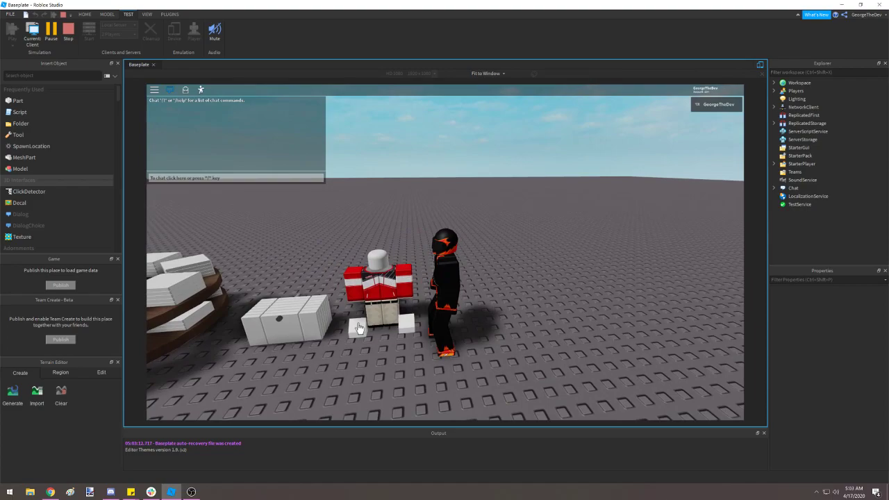
Test buying the mannequin's clothes by triggering the purchase prompts of the two blocks in front of it and dismissing them
left_click(359, 328)
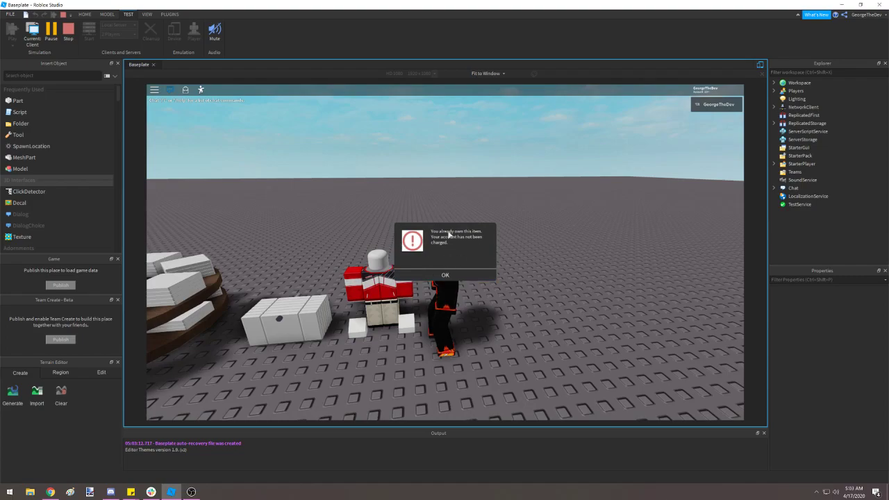
left_click(445, 274)
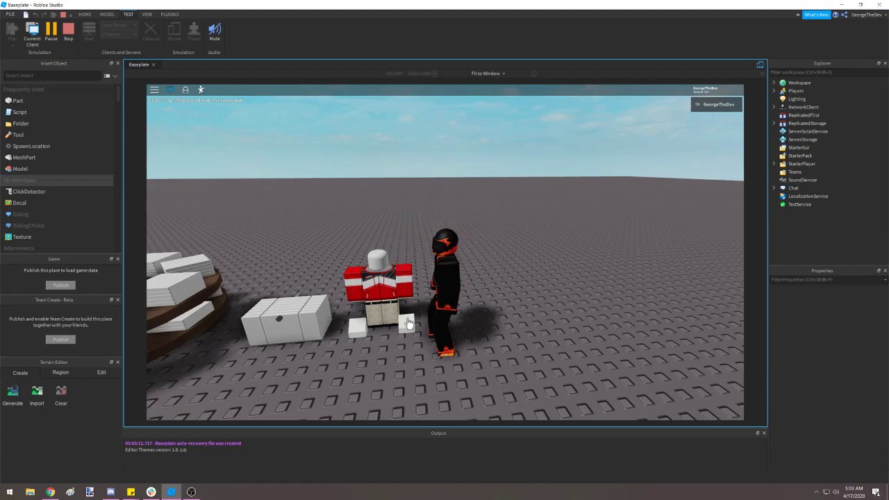
left_click(408, 324)
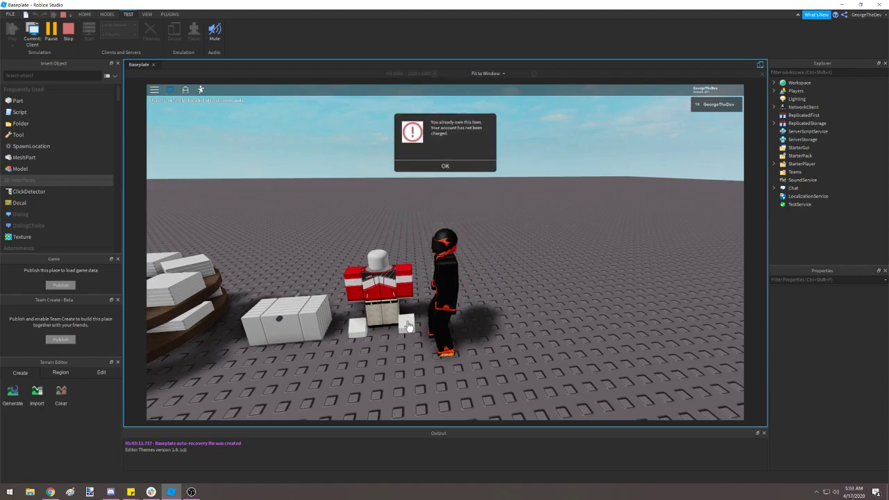
key("d")
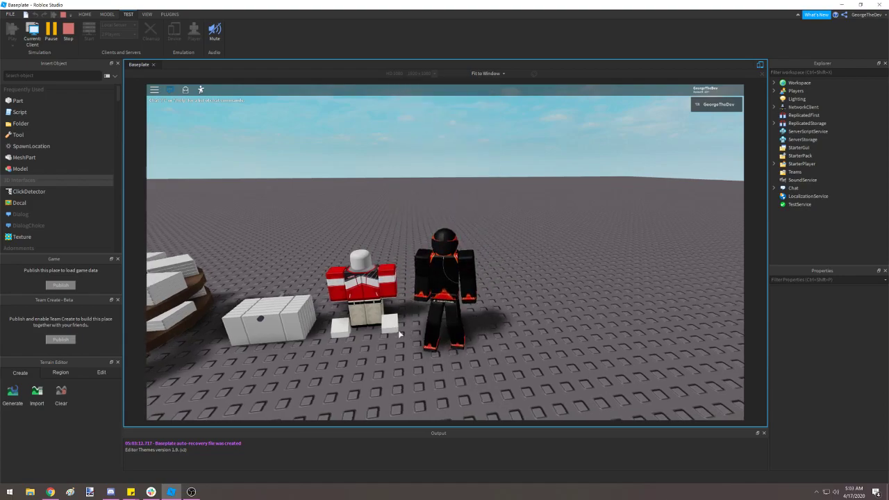
Try on the mannequin's shirt and pants, walk the character around in them, and stop the play test
left_click(392, 333)
left_click(347, 338)
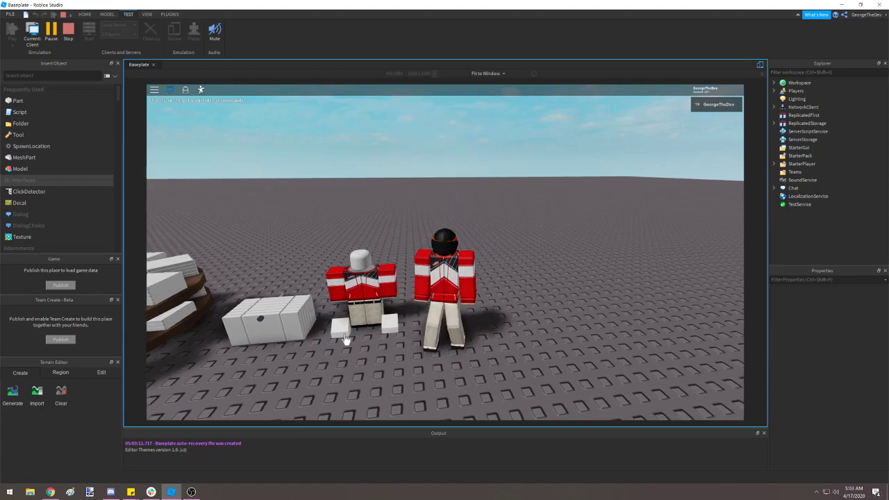
key("w")
key("s")
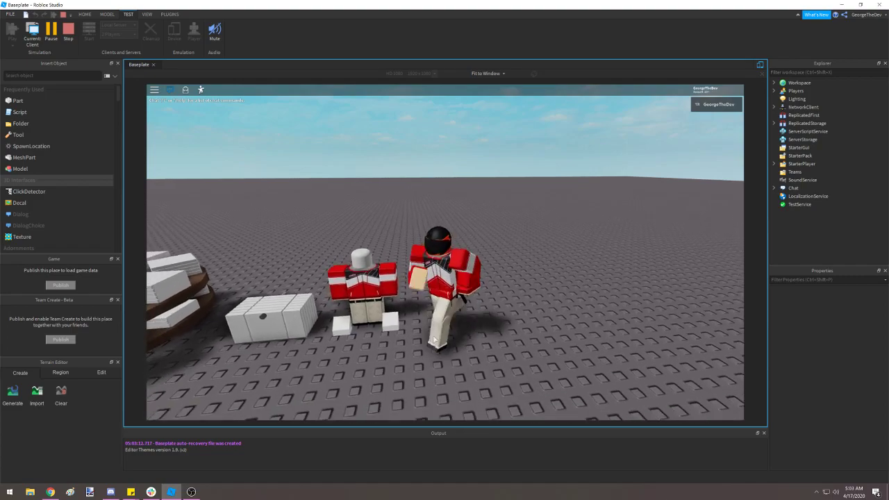
key("a")
key("d")
key("a")
key("s")
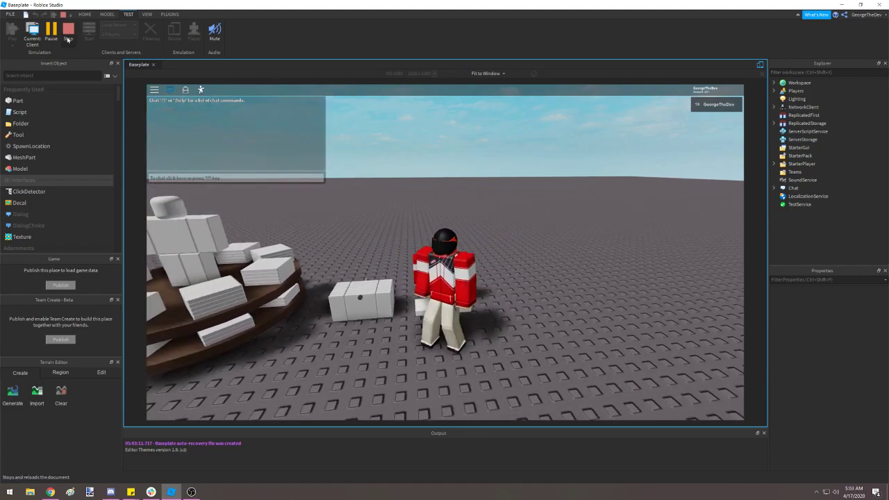
left_click(68, 31)
Review the Value property of the Mannequin's ShirtID, and focus the view on the Back Wall Shirts model
right_click_drag(429, 288, 429, 267)
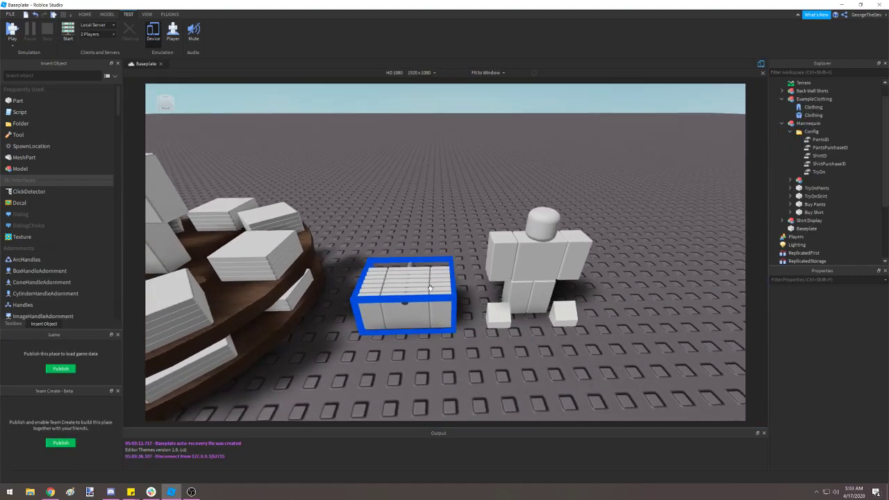
key("s")
key("a")
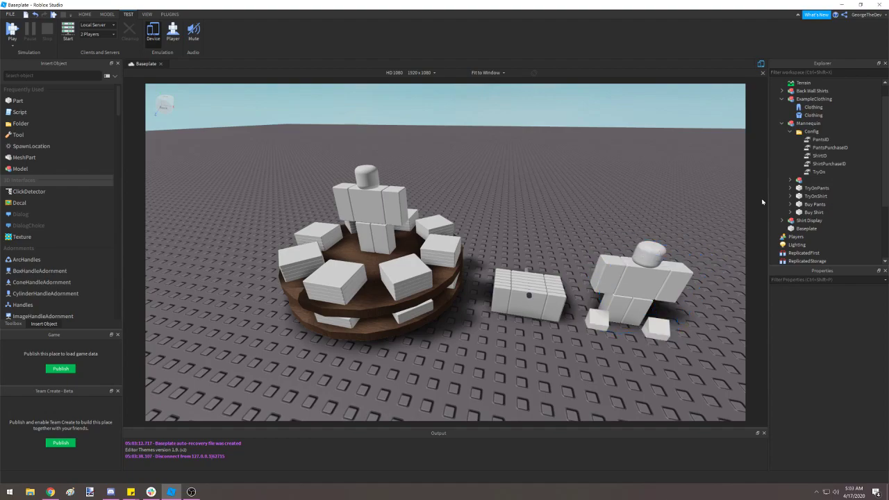
left_click(809, 156)
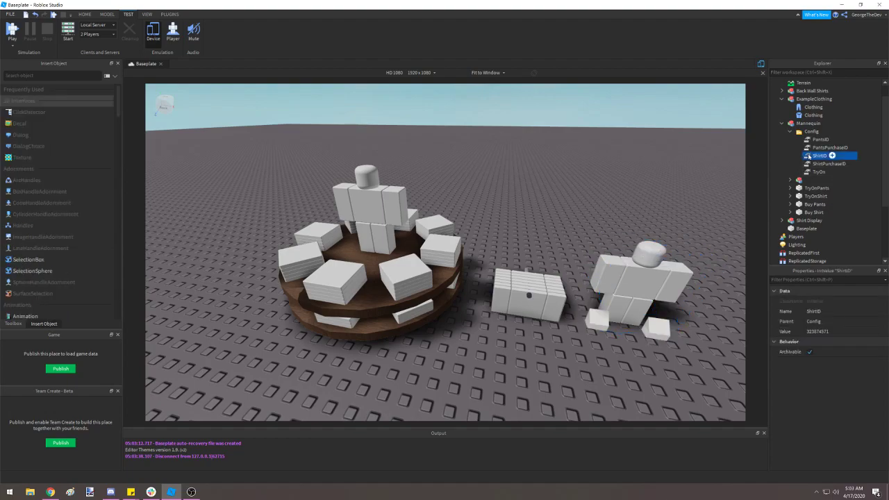
left_click(817, 331)
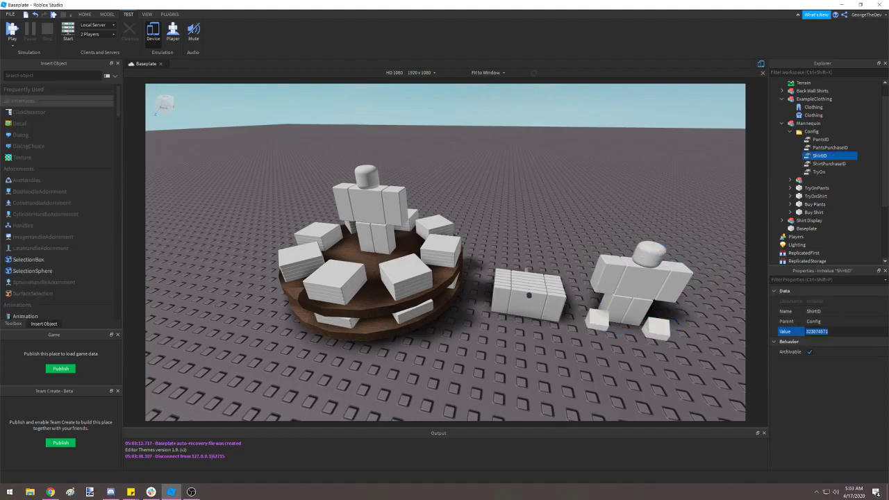
left_click(542, 321)
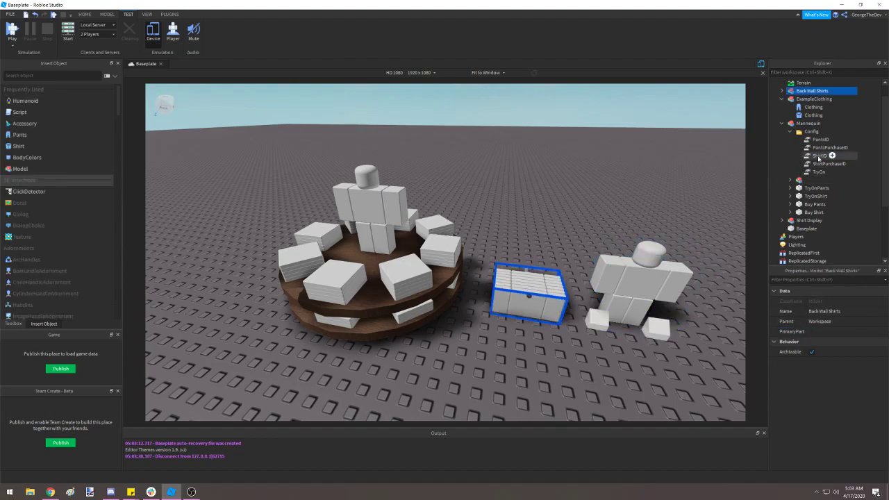
key("f")
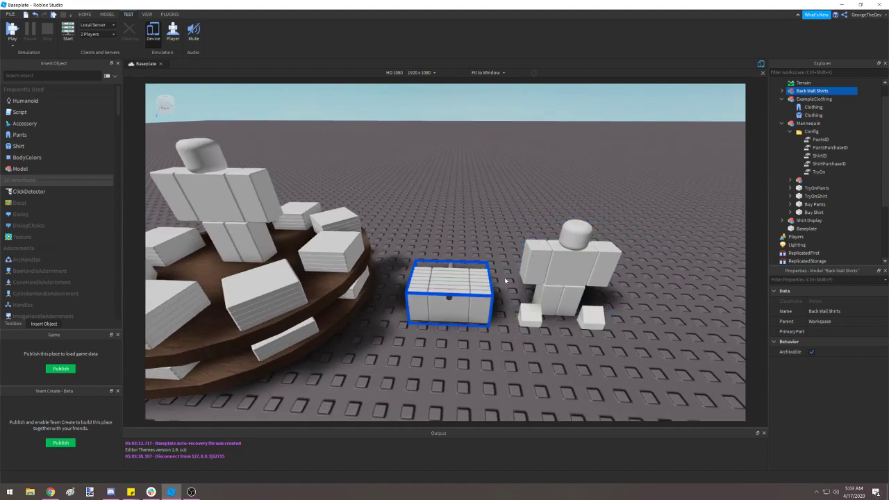
Replace ShirtID and ShirtPurchaseID in the Back Wall Shirts Config folder with copies of the same two values from the Mannequin's Config
left_click(817, 155)
left_click(817, 164, "ctrl")
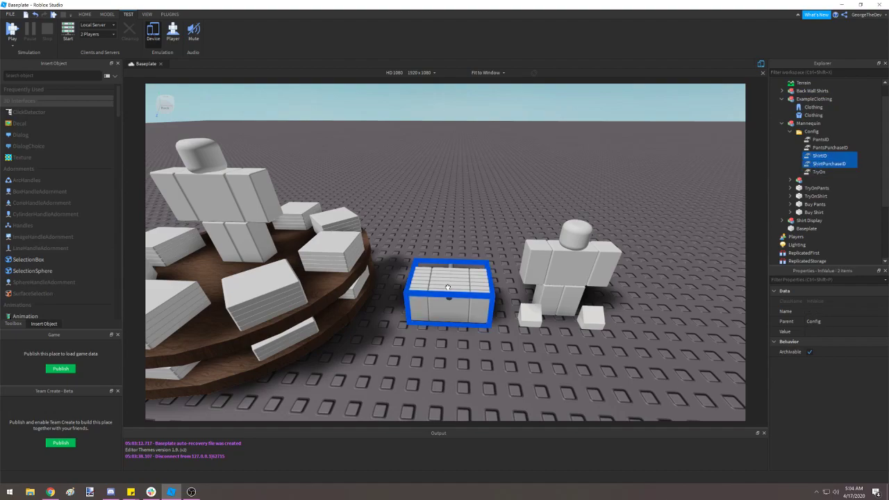
left_click(811, 91)
left_click(781, 91)
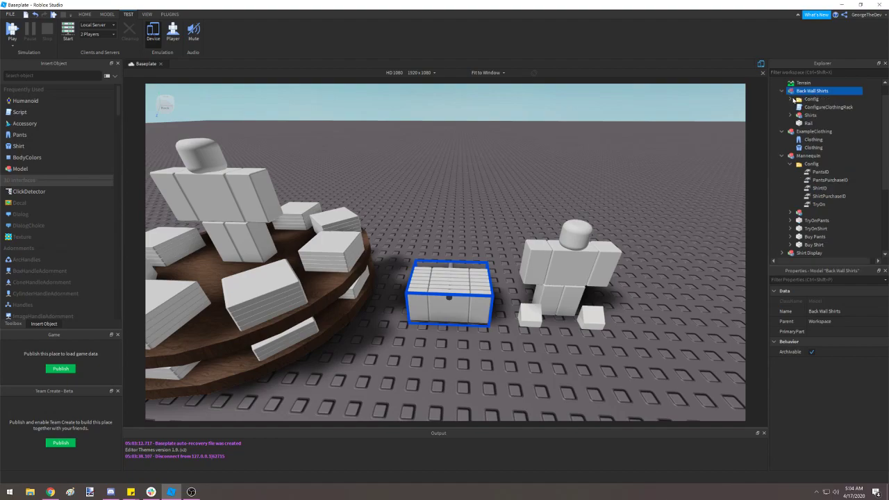
left_click(790, 99)
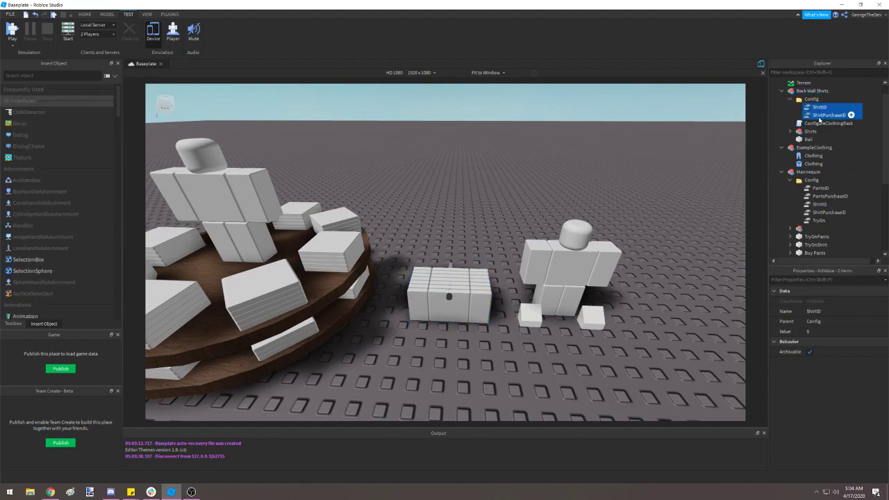
key("Delete")
left_click(806, 100)
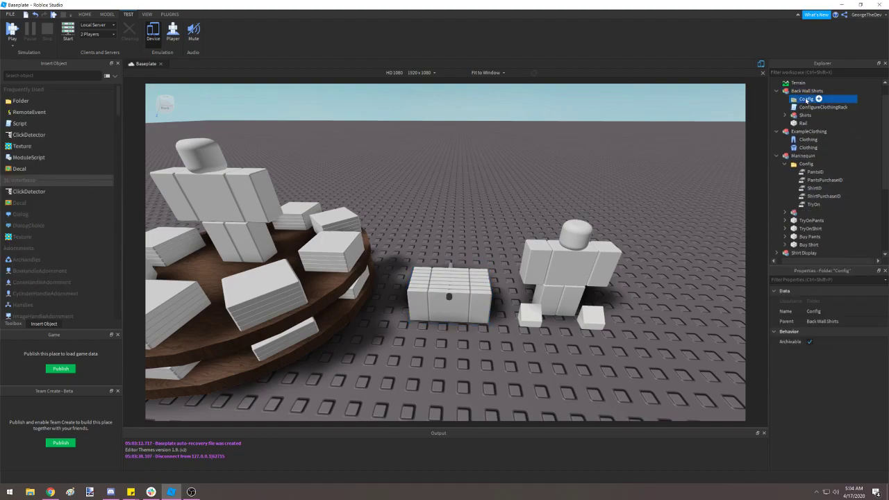
right_click(806, 101)
left_click(819, 121)
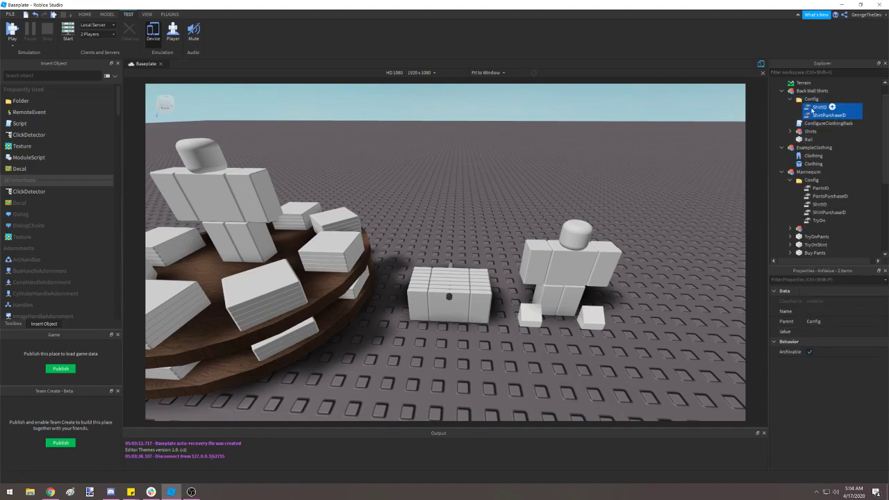
left_click(236, 107)
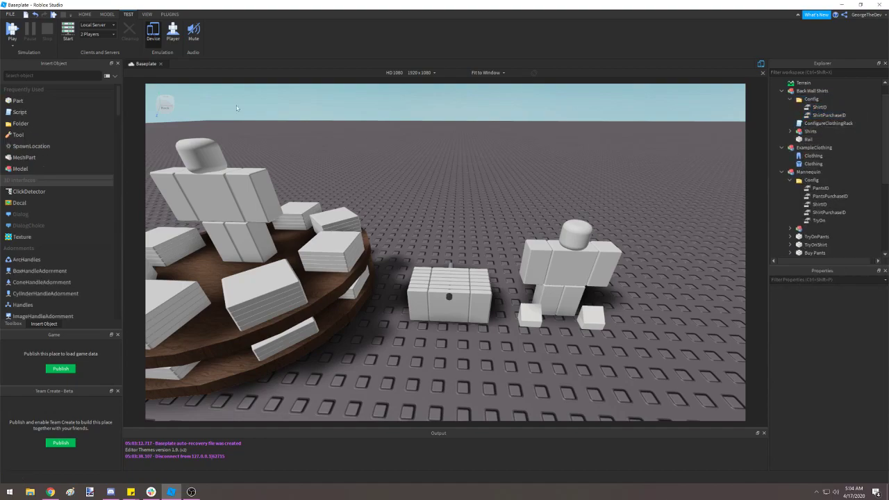
Run a play test, trigger the purchase prompt on the Back Wall Shirts stack, and stop the test
left_click(20, 31)
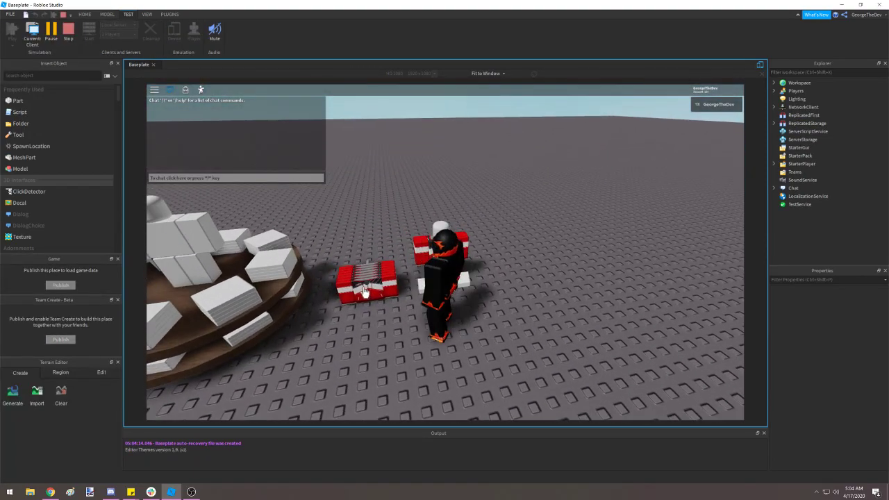
right_click_drag(375, 284, 400, 288)
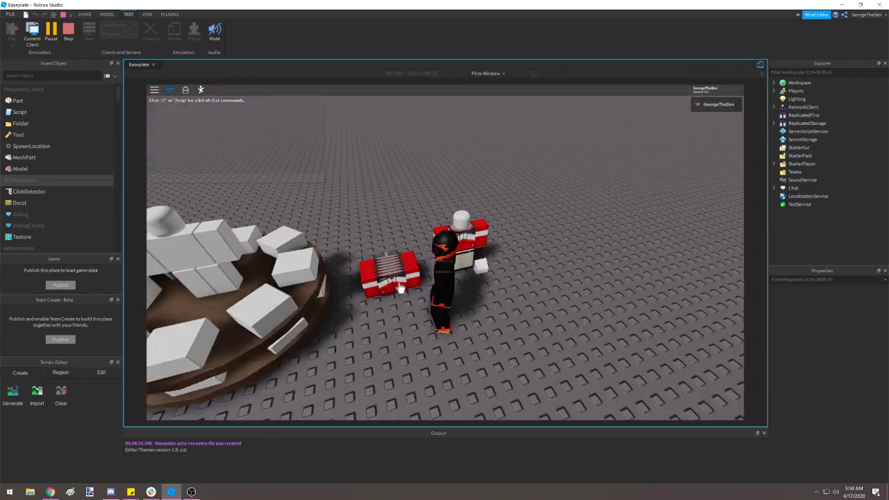
left_click(399, 283)
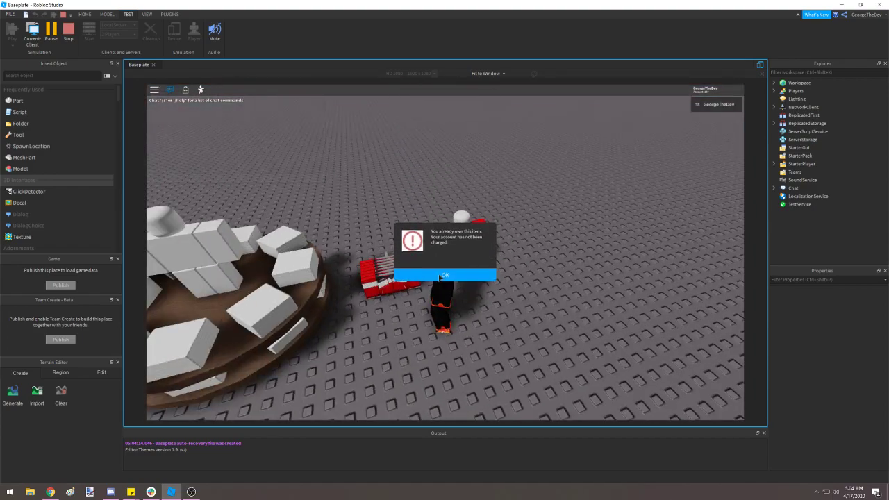
right_click_drag(429, 274, 388, 271)
left_click(68, 35)
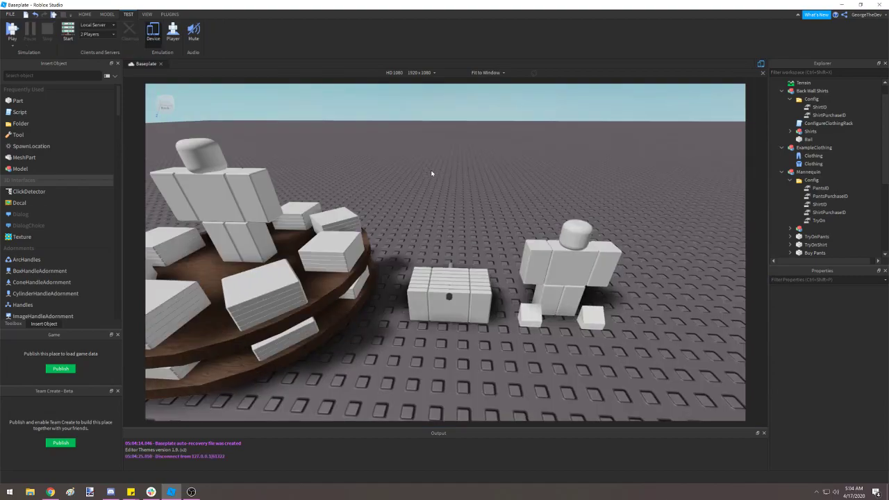
Select the Shirt Display model, collapse Back Wall Shirts and Mannequin, and expand the Mannequin folder inside Shirt Display's Config
right_click_drag(433, 194, 374, 193)
scroll(433, 191, "down", 3)
left_click(438, 216)
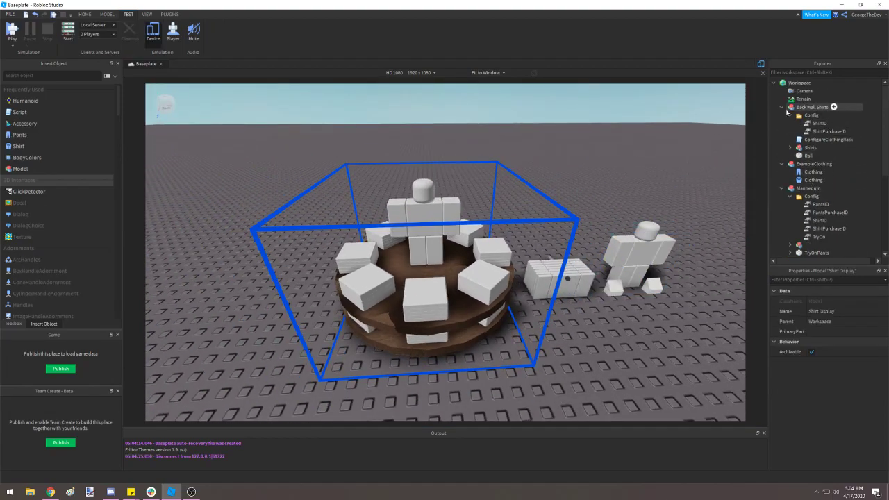
left_click(782, 110)
left_click(782, 139)
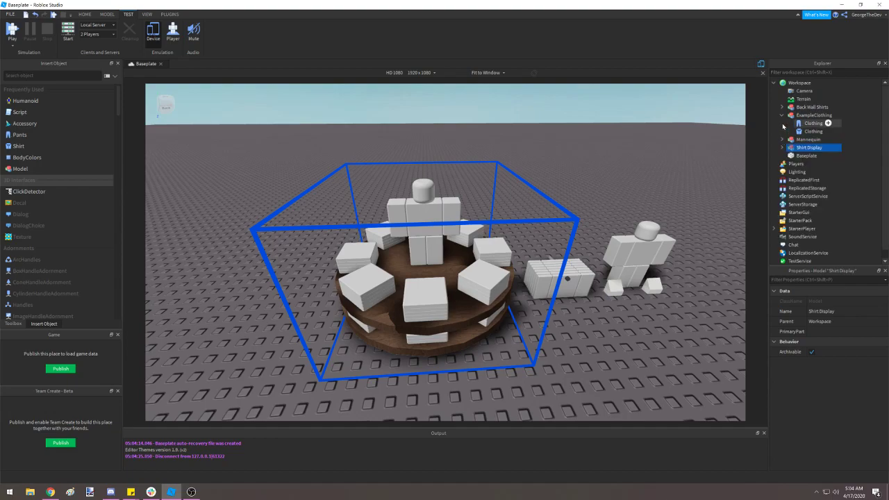
left_click(782, 147)
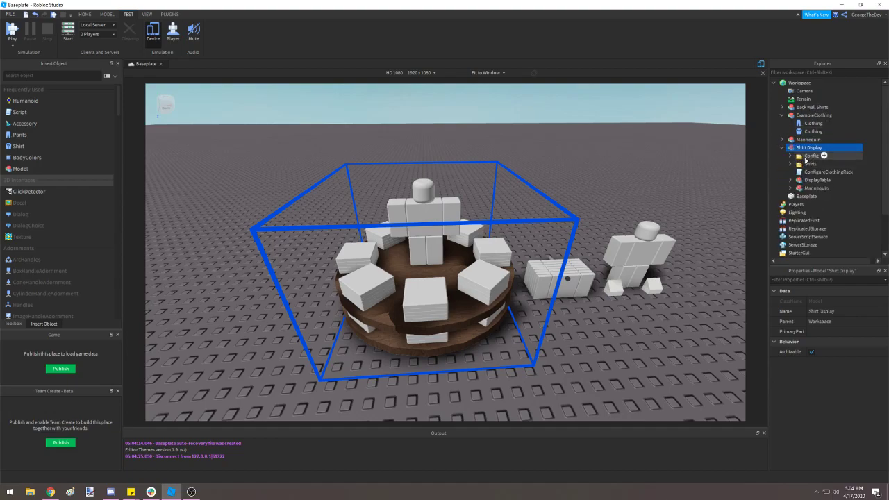
left_click(816, 156)
left_click(789, 157)
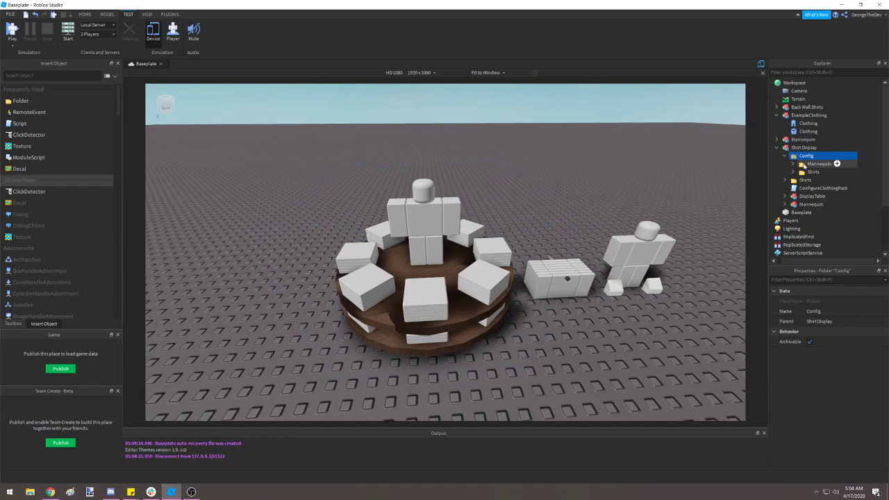
left_click(804, 164)
left_click(794, 164)
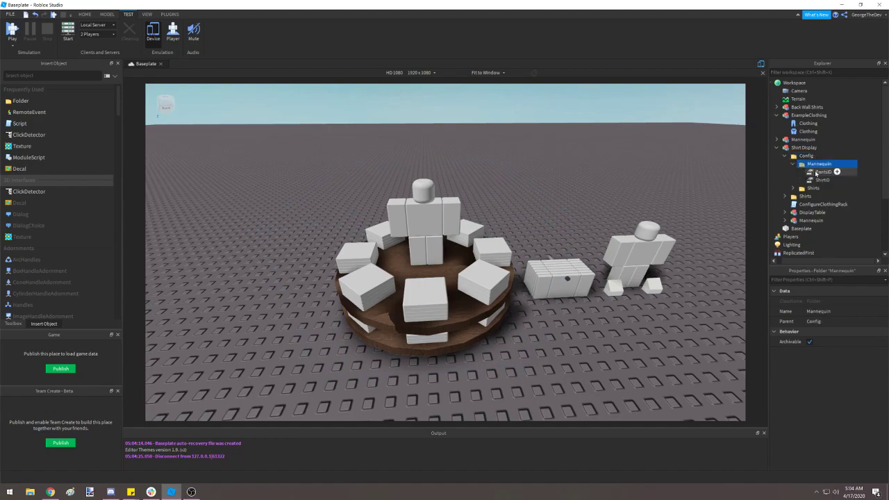
Replace PantsID and ShirtID in Shirt Display's Config Mannequin folder with copies of those values from the standalone Mannequin's Config
left_click(635, 247)
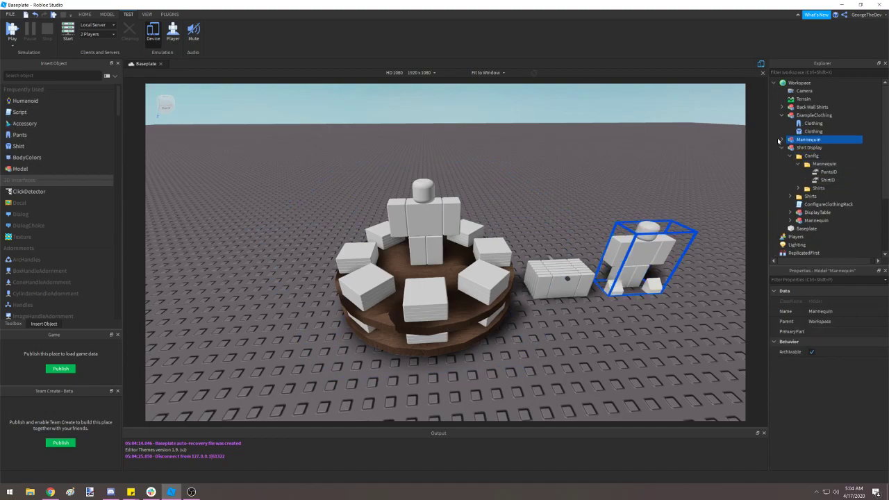
left_click(819, 172)
left_click(820, 156, "ctrl")
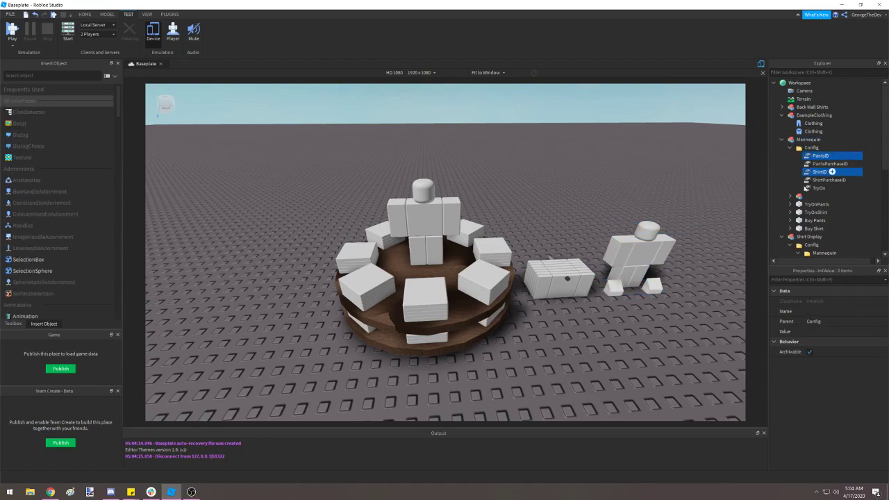
left_click(782, 139)
left_click(819, 173)
left_click(822, 179, "ctrl")
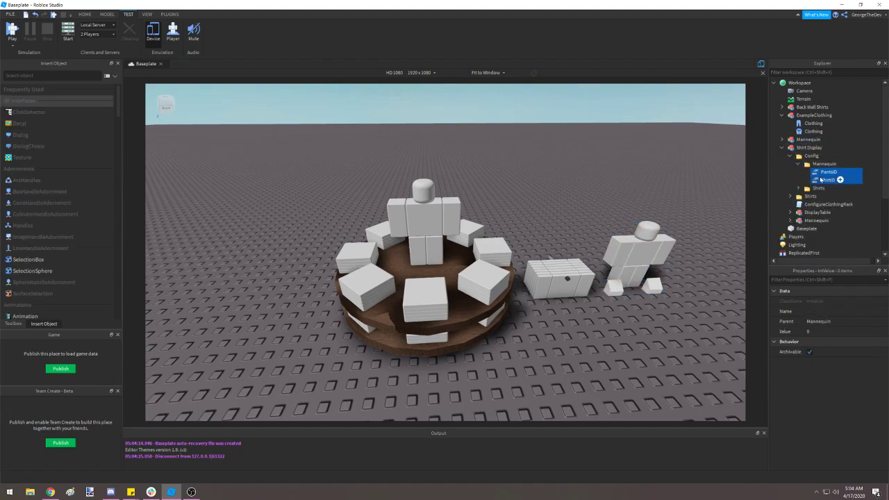
key("Delete")
right_click(815, 165)
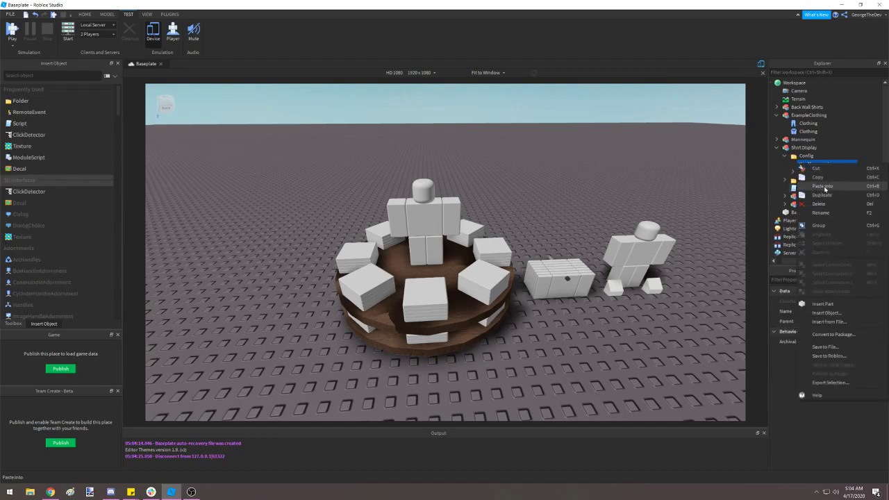
left_click(825, 187)
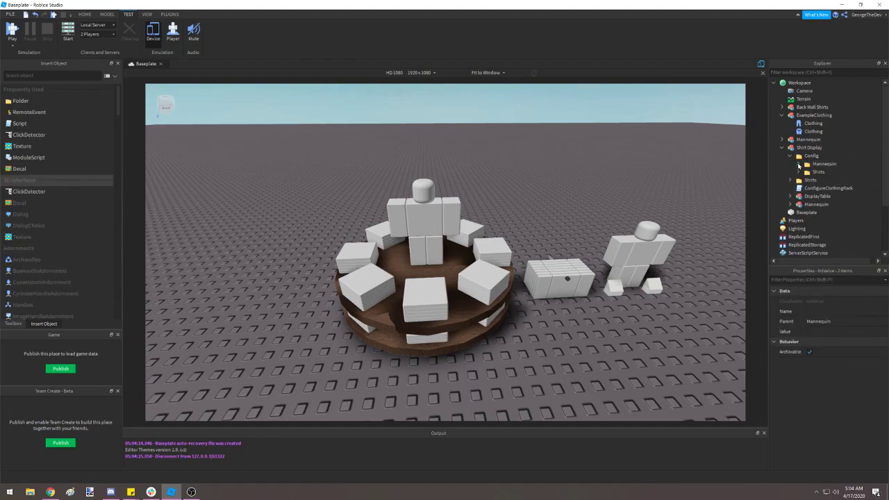
Examine the Shirt Display model, the ShirtID in its Config Mannequin folder, and both Clothing items in ExampleClothing
left_click(485, 326)
key("f")
right_click_drag(486, 326, 447, 271)
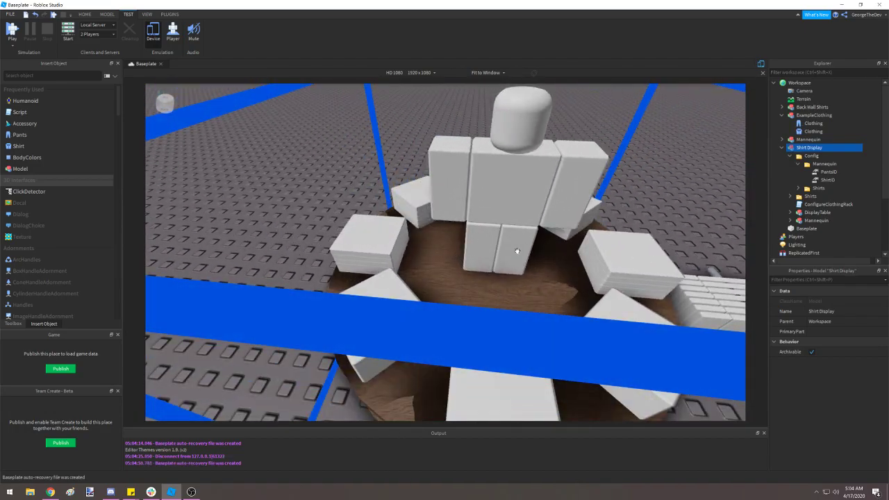
right_click_drag(515, 251, 516, 252)
scroll(516, 252, "down", 3)
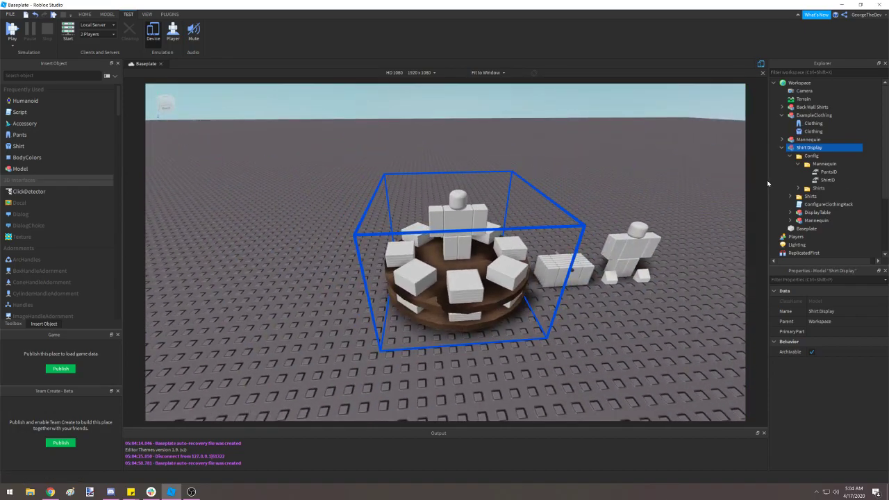
left_click(798, 164)
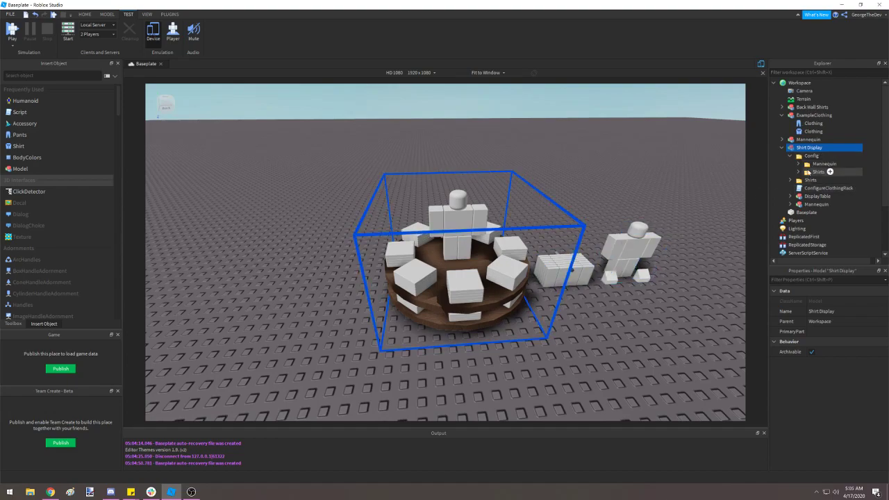
left_click(798, 164)
left_click(826, 180)
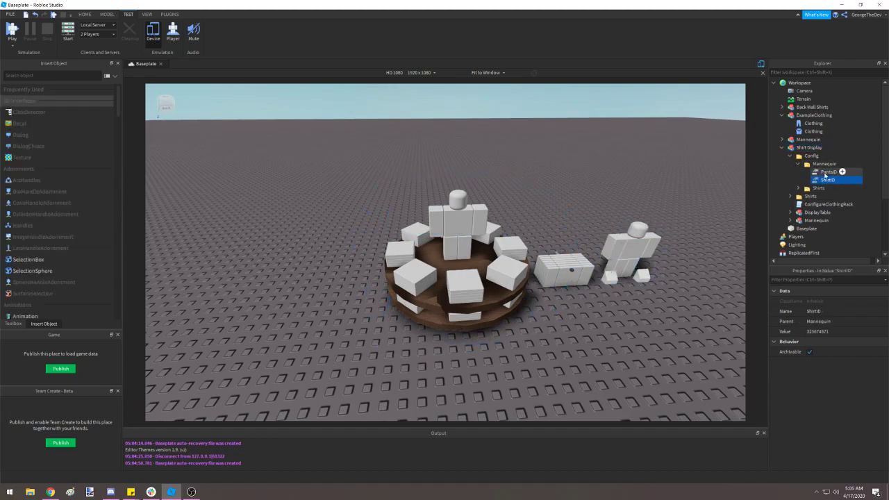
left_click(813, 124)
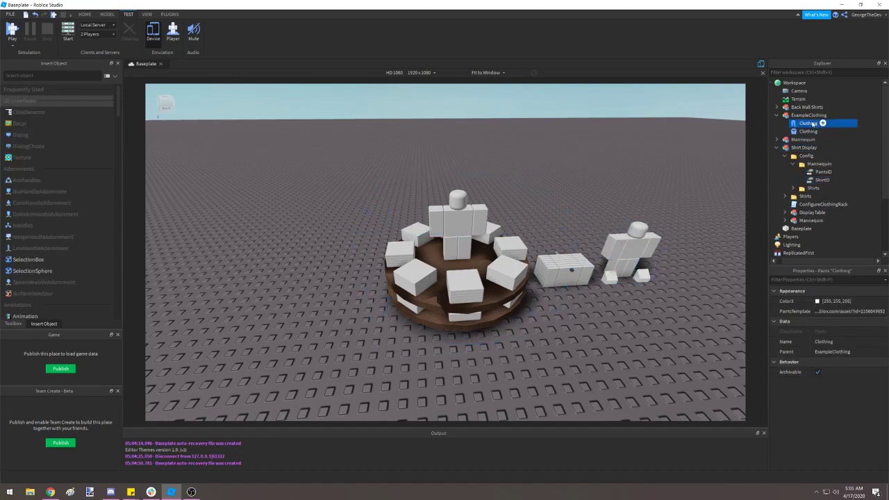
left_click(809, 132)
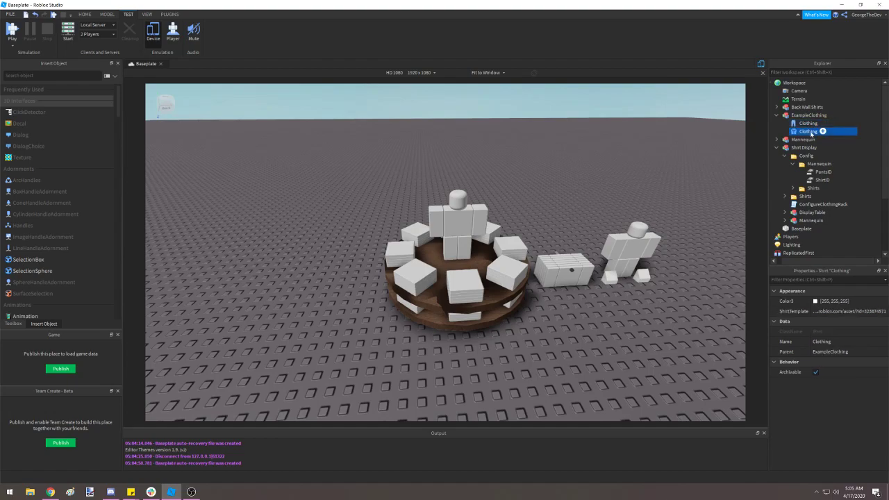
left_click(808, 123)
Examine the front upper shirt stack on the display table and locate its Torso part in the Explorer
left_click(640, 357)
scroll(633, 347, "up", 5)
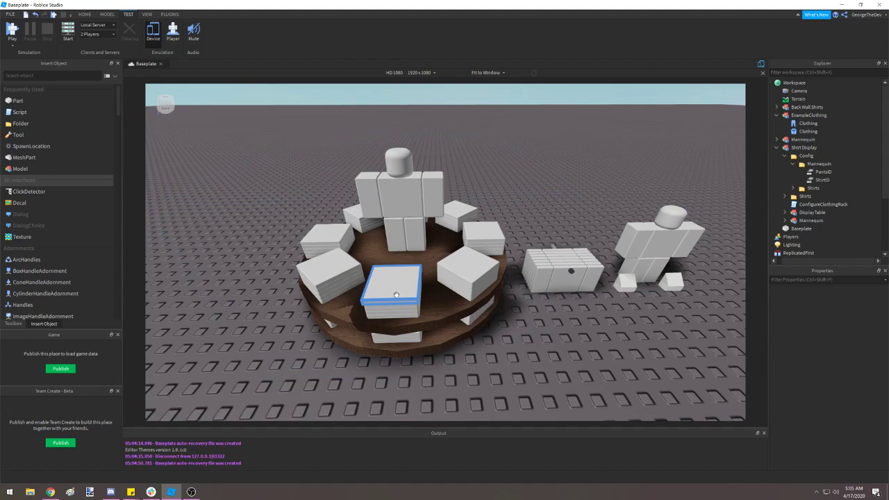
left_click(396, 294)
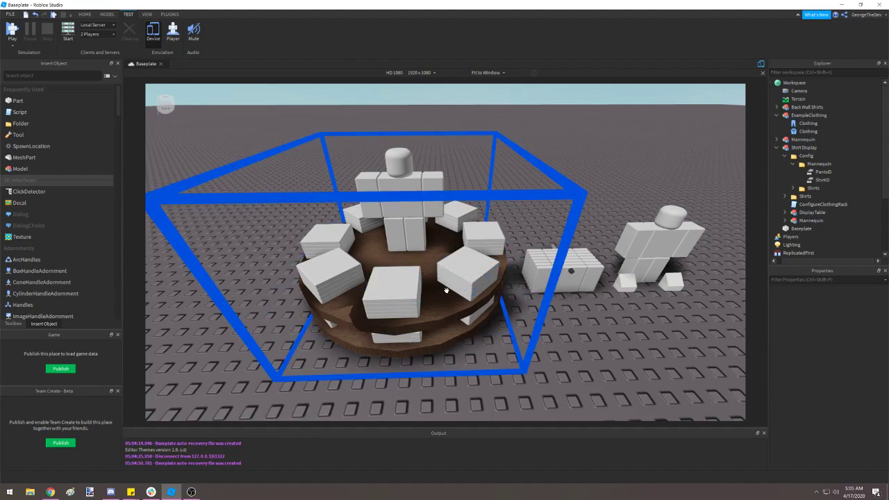
left_click(396, 294)
left_click(467, 238)
key("f")
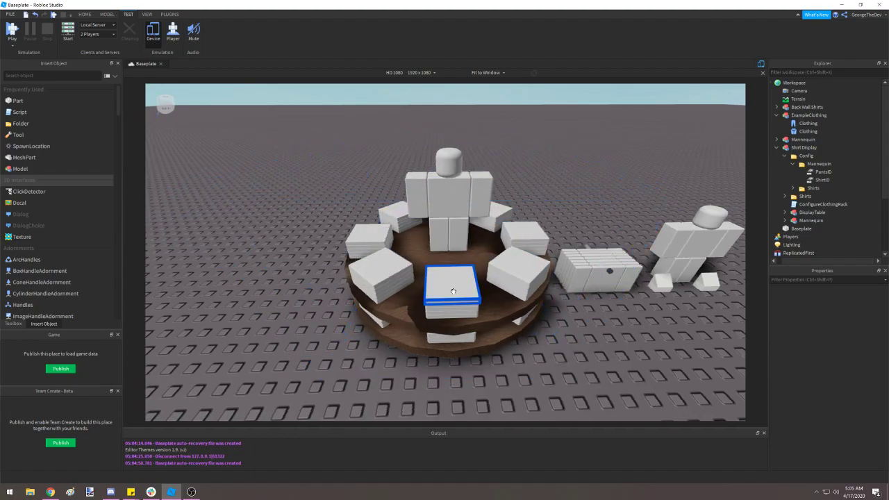
left_click(451, 280, "alt")
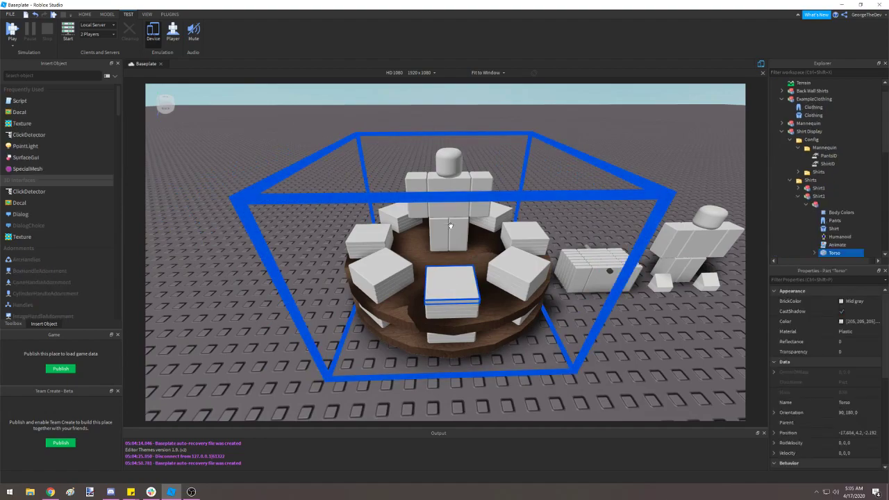
left_click(501, 137)
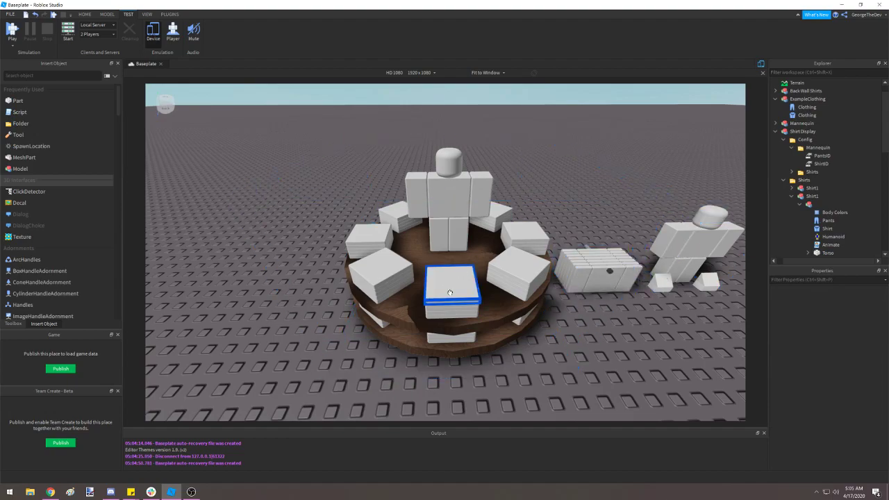
Examine the Shirts folder in Shirt Display and the two Shirt1 models to see which stacks they match
left_click(791, 198)
left_click(809, 180)
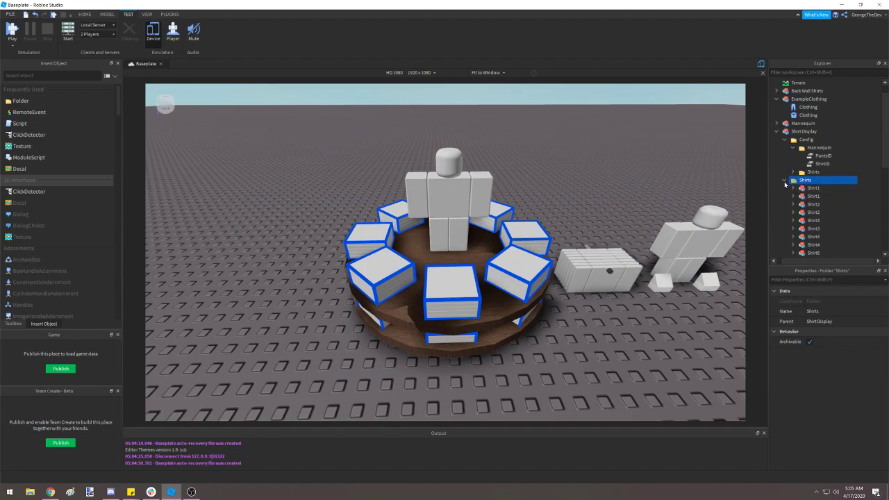
left_click(784, 181)
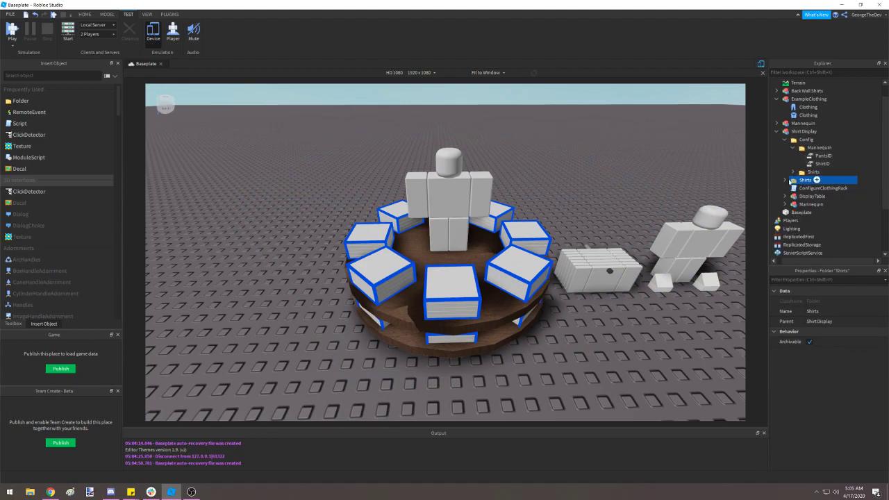
left_click(785, 180)
left_click(809, 187)
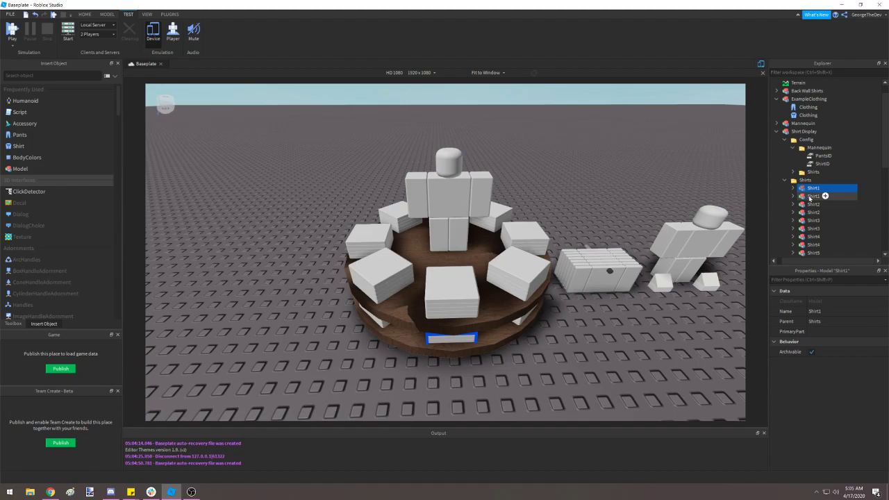
left_click(812, 196)
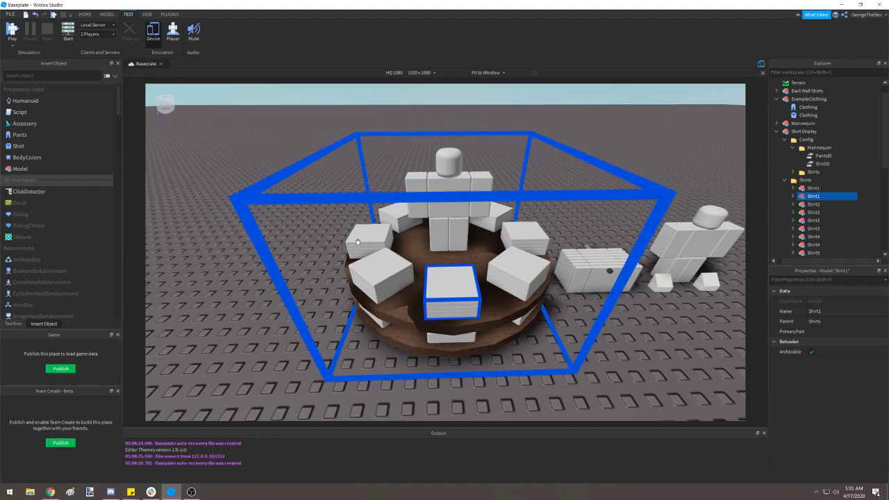
left_click(785, 181)
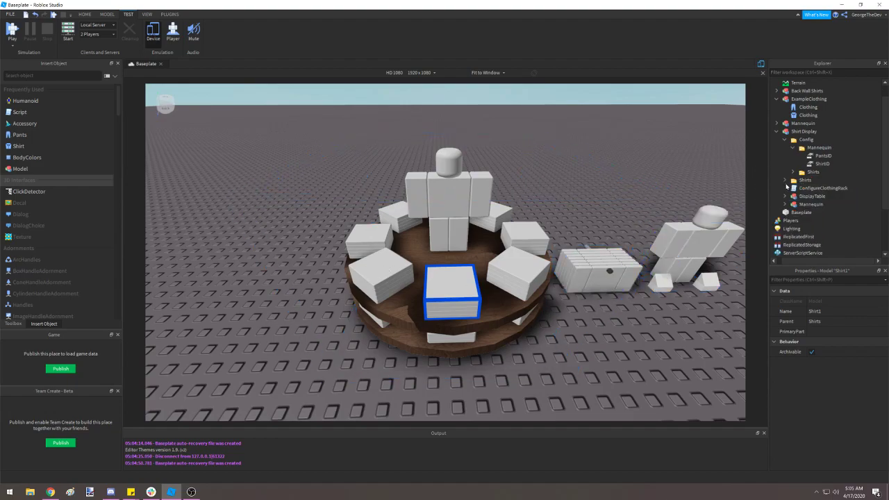
Collapse the Mannequin folder inside Shirt Display's Config and expand the Shirts folder beside it
left_click(794, 148)
left_click(793, 156)
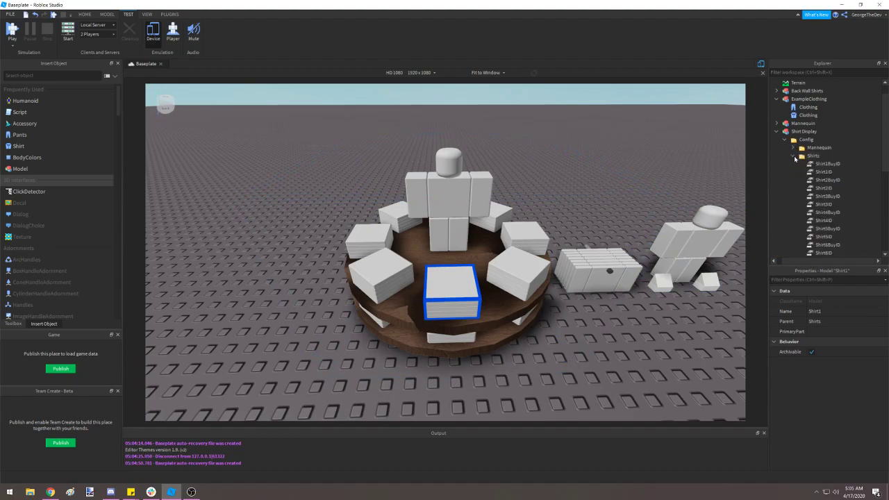
scroll(822, 174, "down", 2)
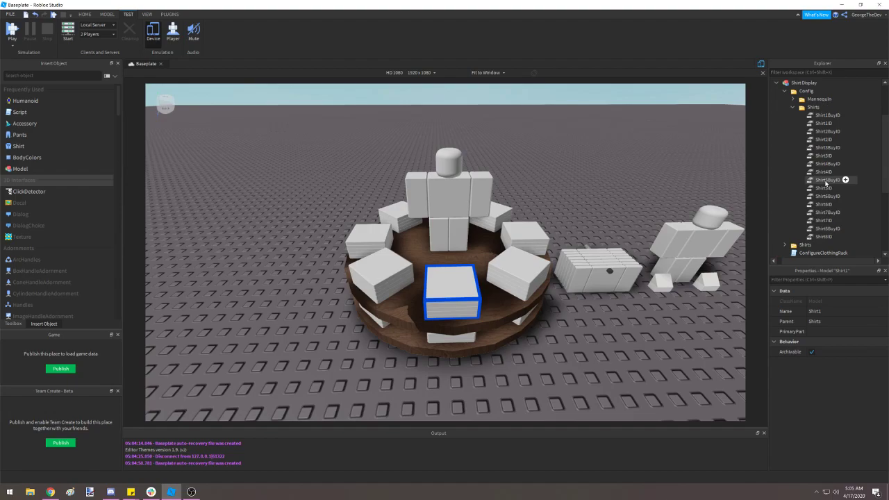
Select the standalone Mannequin model and collapse Shirt Display
left_click(579, 358)
key("d")
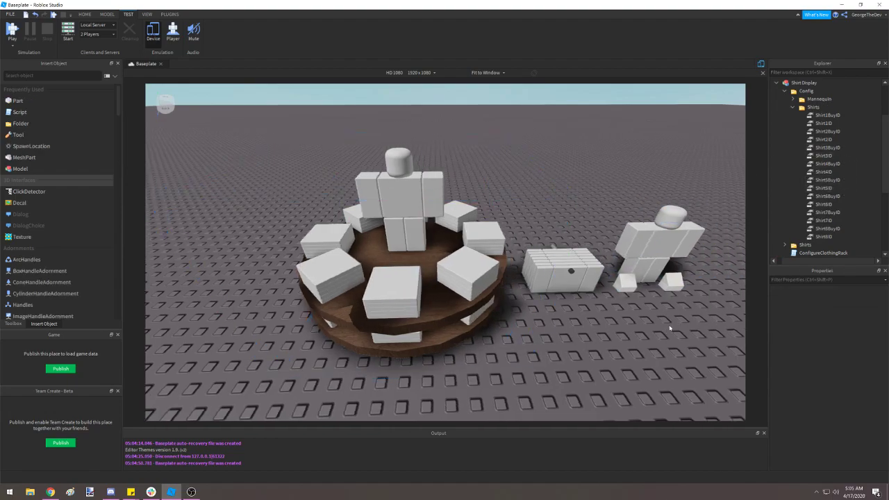
key("d")
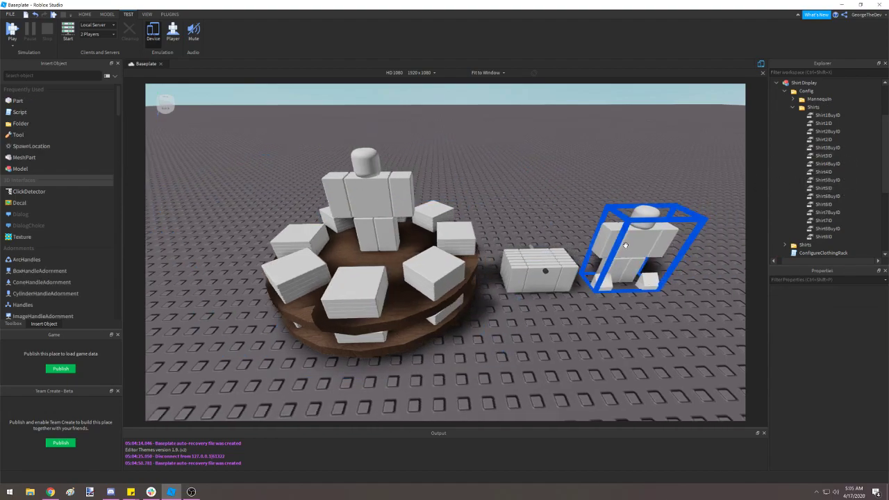
left_click(625, 245)
scroll(781, 92, "up", 1)
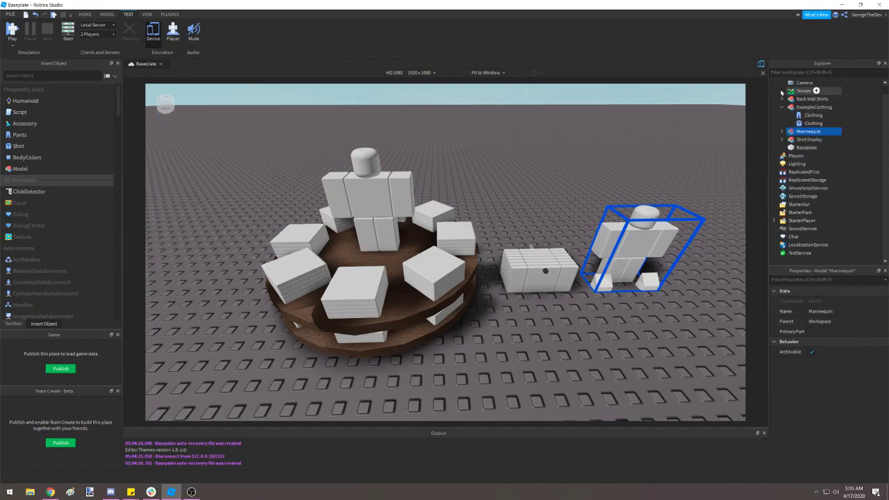
Switch to Chrome and open The Virtual ROBLOX Store group's store from the ROBLOX High Performance Zip Up Jacket page
left_click(50, 492)
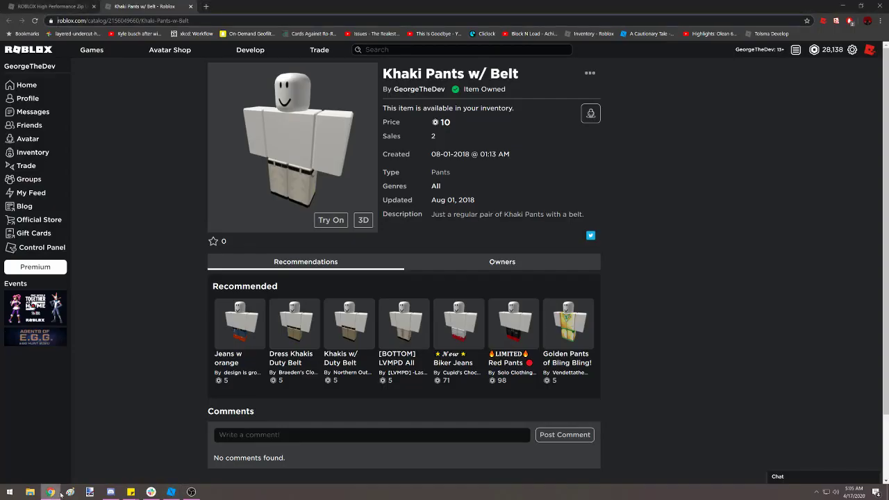
left_click(53, 4)
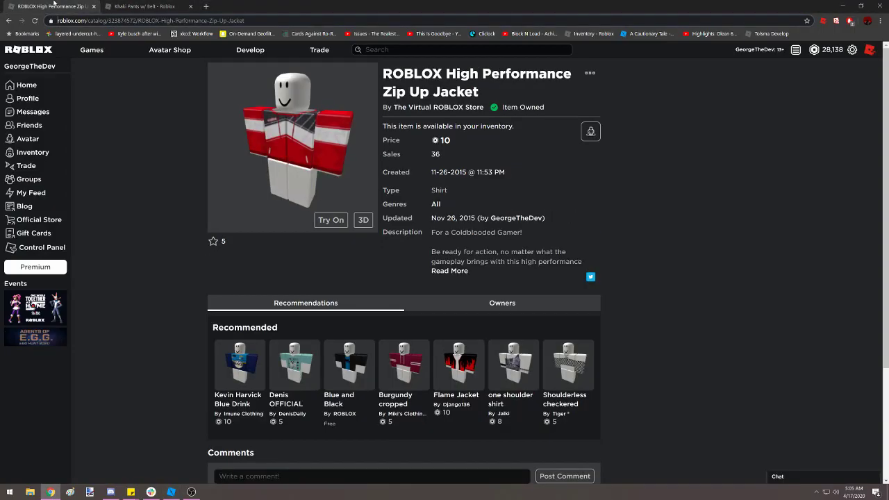
left_click(472, 108)
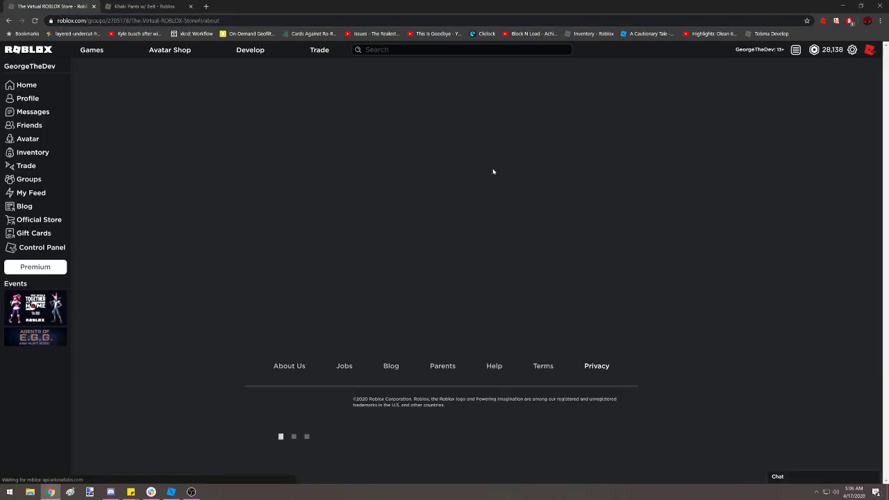
left_click(437, 142)
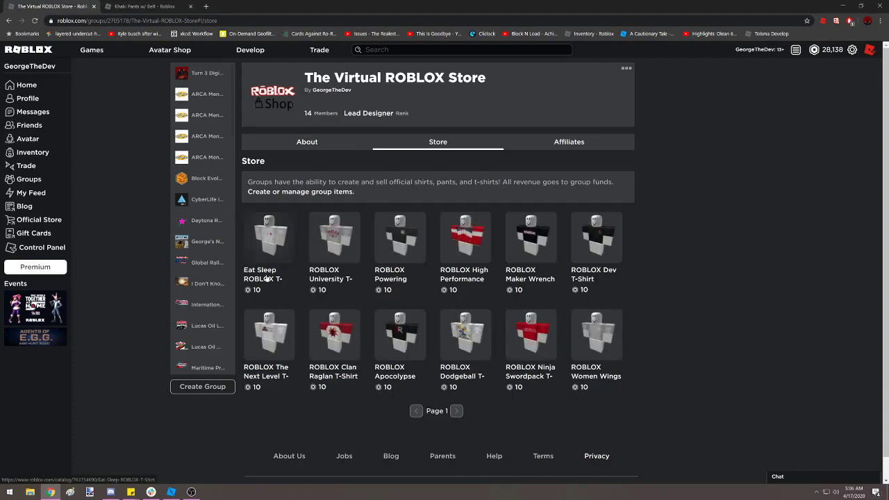
Open the Eat Sleep, ROBLOX University, ROBLOX Powering Imagination and ROBLOX High Performance shirt pages in separate new tabs
right_click(276, 277)
left_click(292, 281)
right_click(332, 270)
left_click(358, 274)
right_click(391, 269)
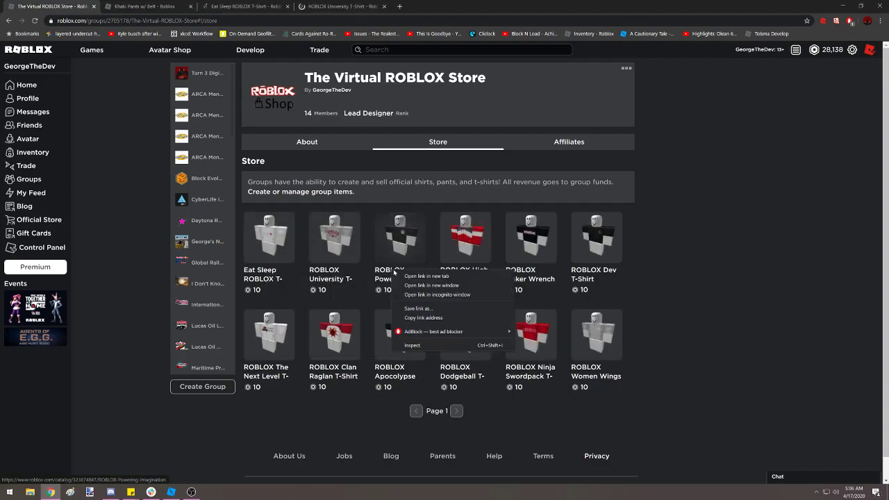
left_click(456, 274)
right_click(456, 275)
left_click(486, 278)
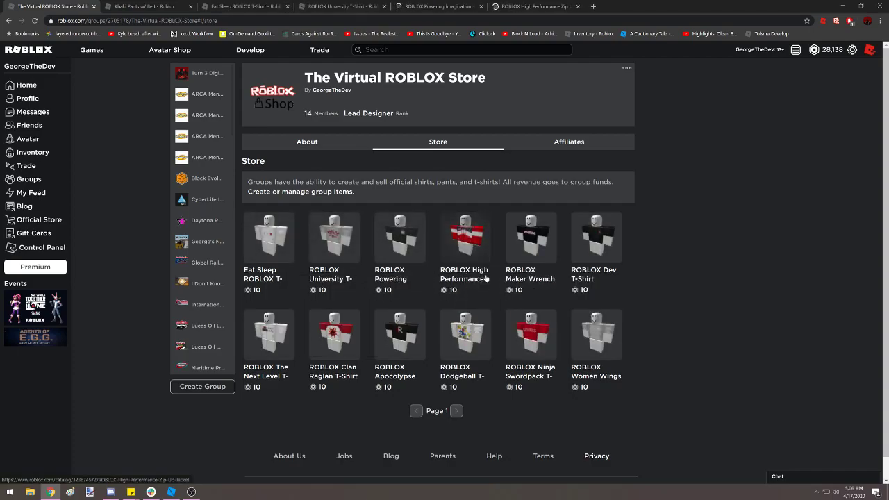
Copy the catalog ID 763754690 from the Eat Sleep ROBLOX T-Shirt page's address, return to Roblox Studio, and expand Shirt Display
left_click(254, 6)
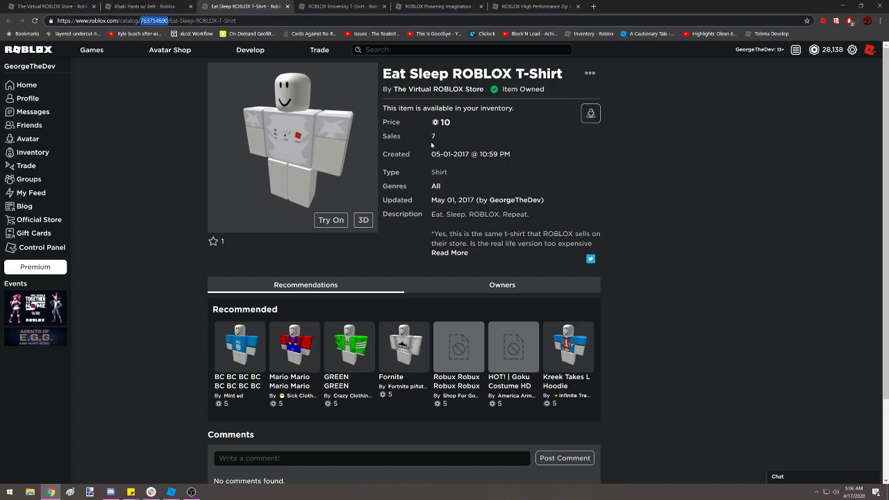
left_click(175, 489)
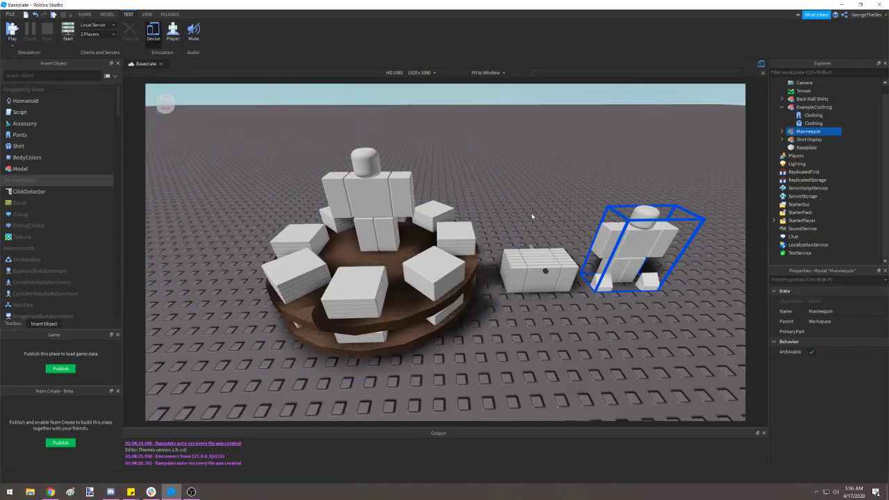
left_click(508, 188)
key("a")
left_click(402, 283)
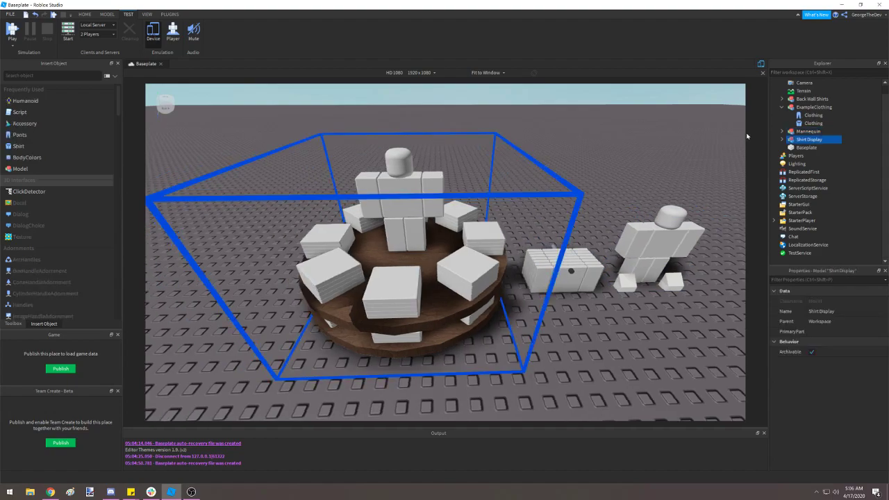
left_click(781, 140)
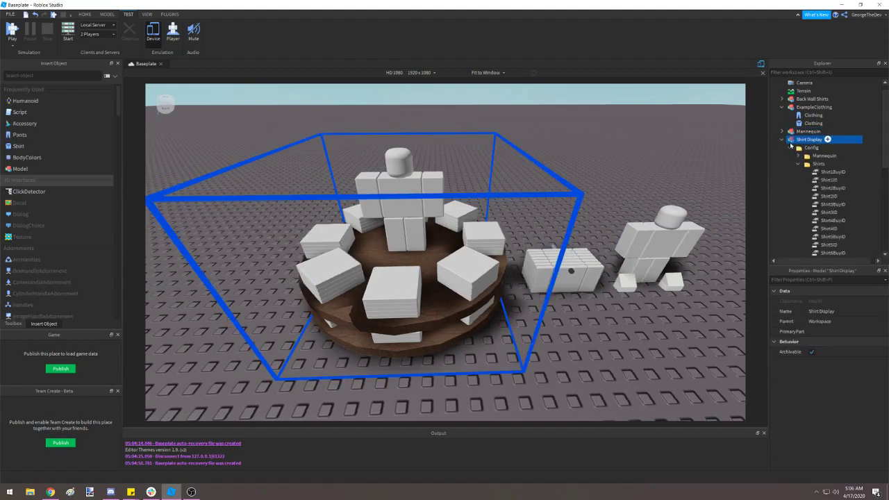
Set Shirt1BuyID and Shirt5BuyID in Shirt Display's Config Shirts folder to 763754690
left_click(830, 172)
left_click(821, 332)
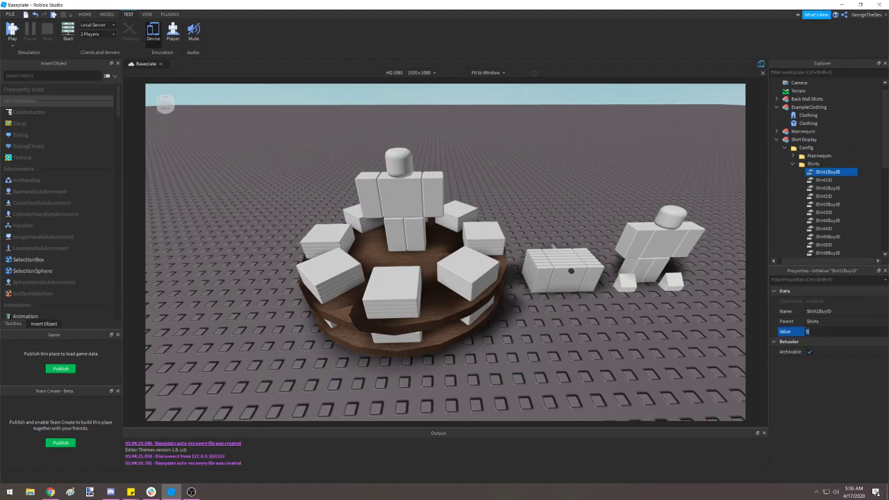
key("Return")
scroll(819, 204, "down", 2)
left_click(826, 212)
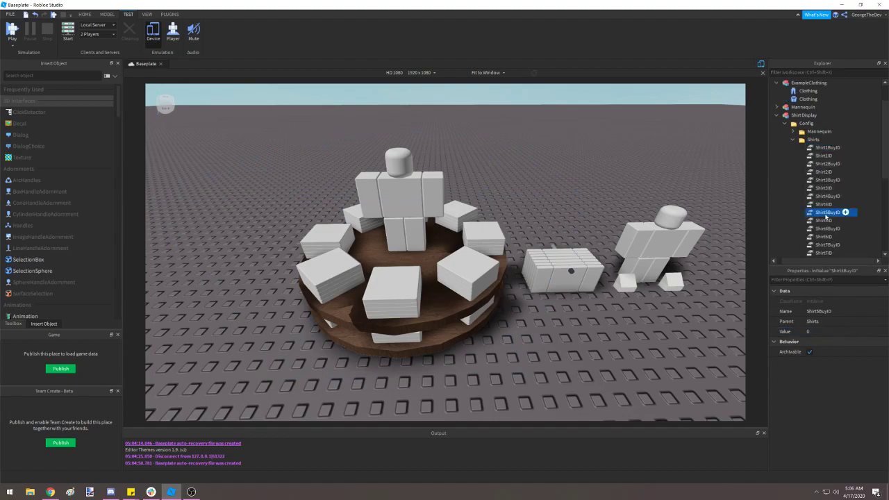
left_click(819, 331)
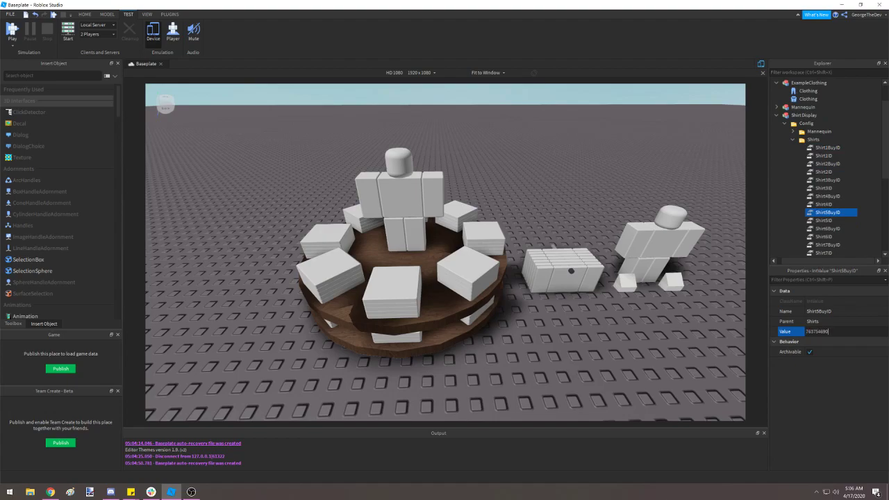
key("Return")
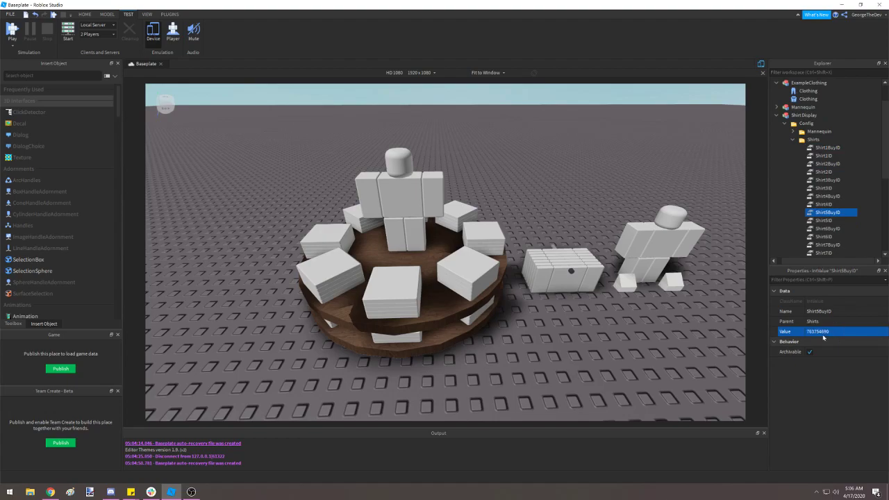
Switch to Chrome, copy the catalog ID 323881331 from the ROBLOX University T-Shirt page's address, and return to Roblox Studio
left_click(51, 491)
left_click(318, 5)
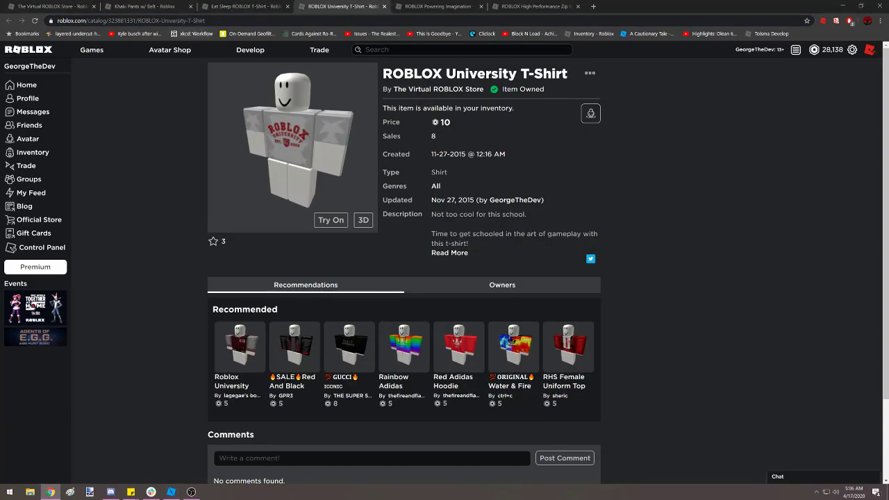
left_click(156, 20)
left_click(156, 20)
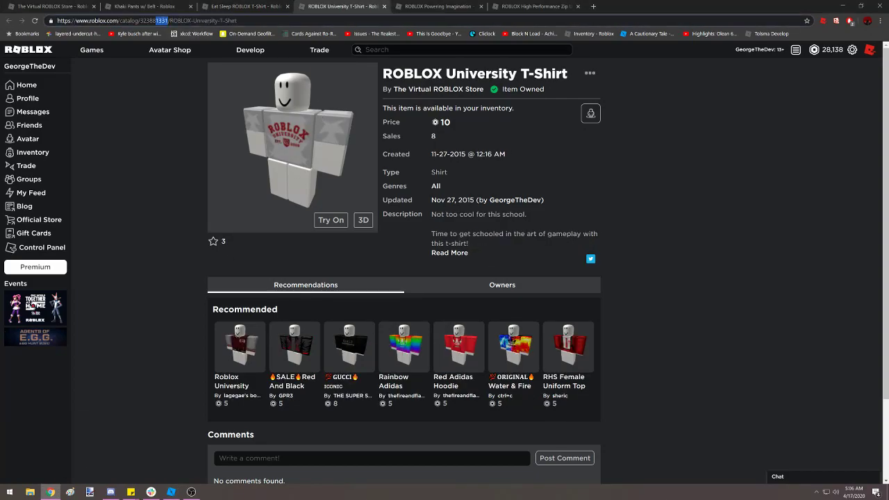
left_click(171, 492)
Set Shirt2BuyID and Shirt6BuyID in Shirt Display's Config Shirts folder to 323881331
left_click(826, 164)
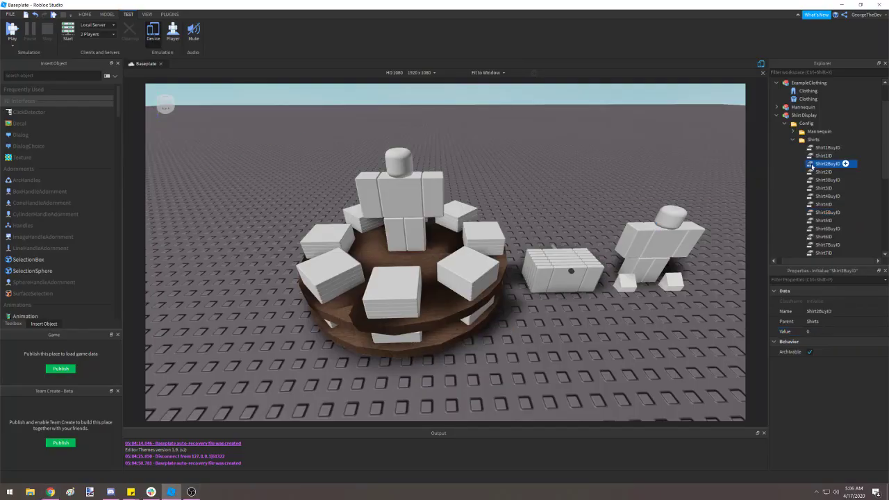
left_click(827, 228, "ctrl")
left_click(826, 331)
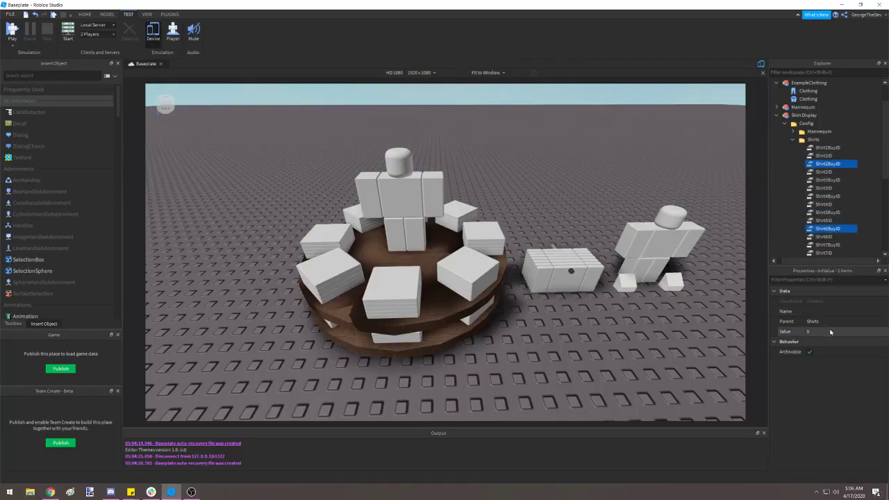
key("Return")
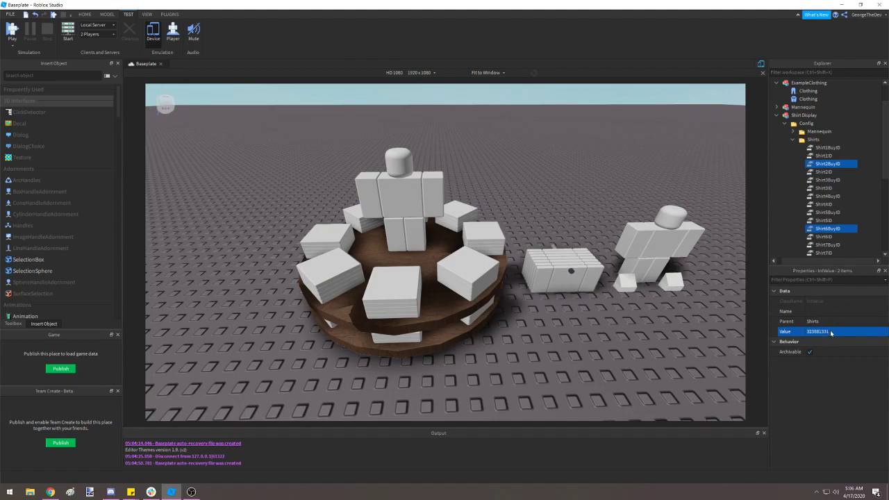
Switch to Chrome, copy the catalog ID 323874847 from the ROBLOX Powering Imagination page's address, and return to Roblox Studio
left_click(51, 492)
left_click(431, 5)
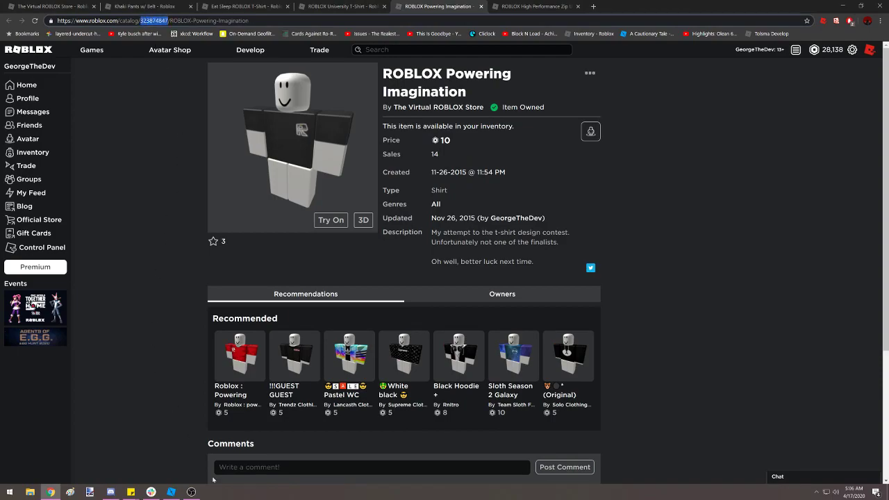
left_click(171, 492)
Set Shirt3BuyID and Shirt7BuyID in Shirt Display's Config Shirts folder to 323874847
left_click(836, 181)
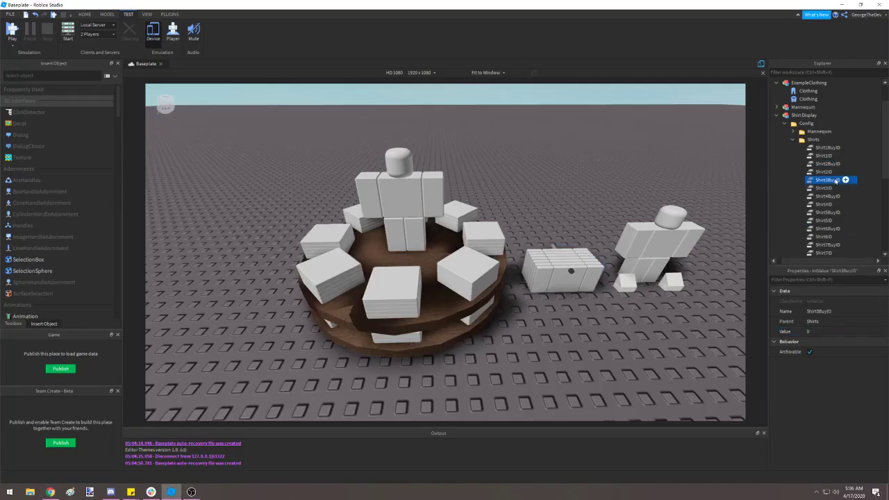
left_click(828, 245, "ctrl")
left_click(812, 331)
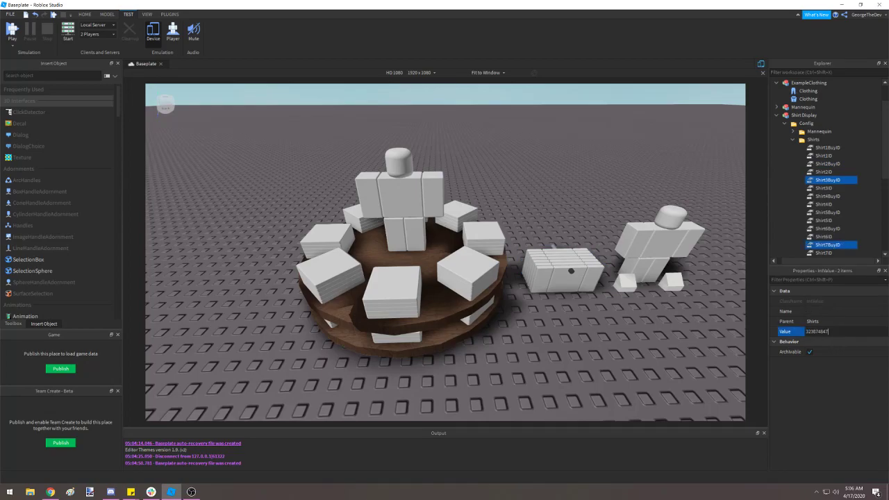
type("323874847")
key("Return")
Switch to Chrome, copy the catalog ID 323874572 from the ROBLOX High Performance Zip Up Jacket page's address, and return to Roblox Studio
left_click(50, 491)
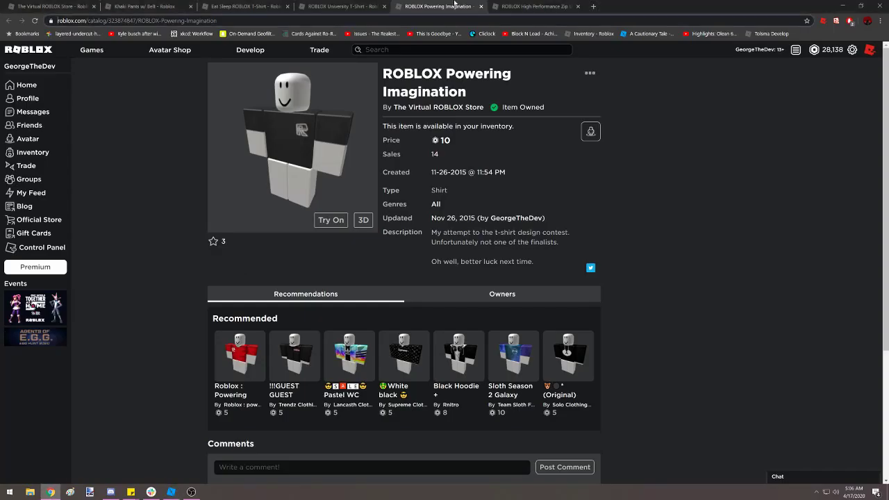
left_click(531, 6)
left_click(165, 20)
left_click(170, 20)
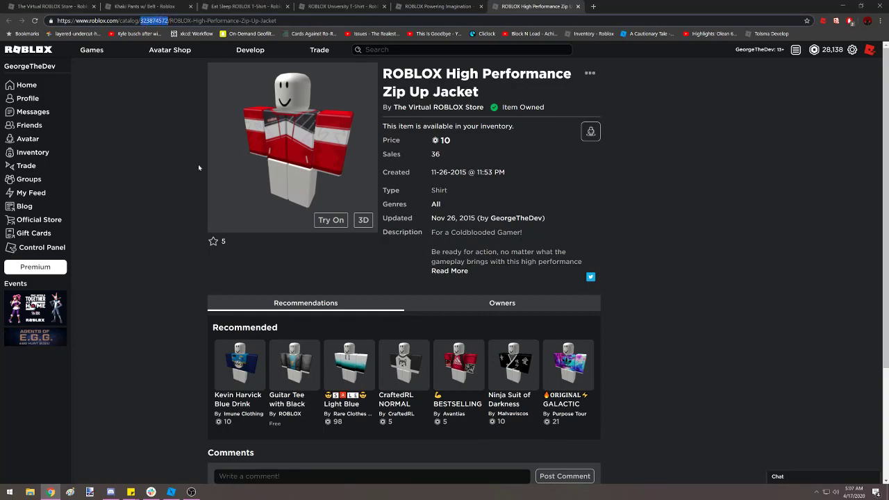
left_click(170, 492)
Set Shirt4BuyID and Shirt8BuyID in Shirt Display's Config Shirts folder to 323874572
scroll(829, 233, "down", 1)
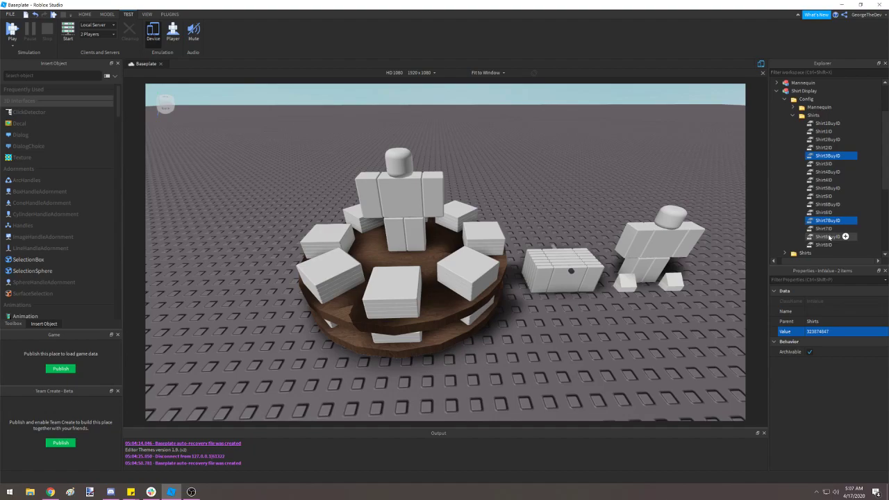
left_click(828, 237)
left_click(829, 174, "ctrl")
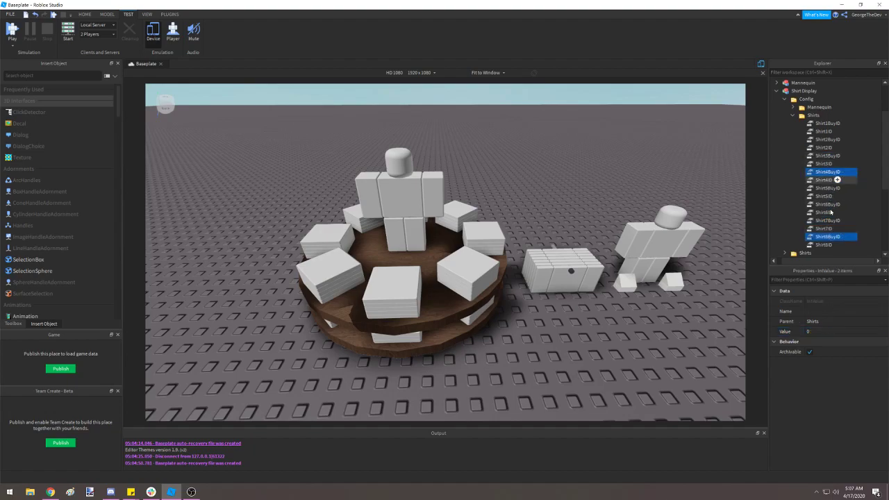
left_click(833, 331)
type("323874572")
key("Return")
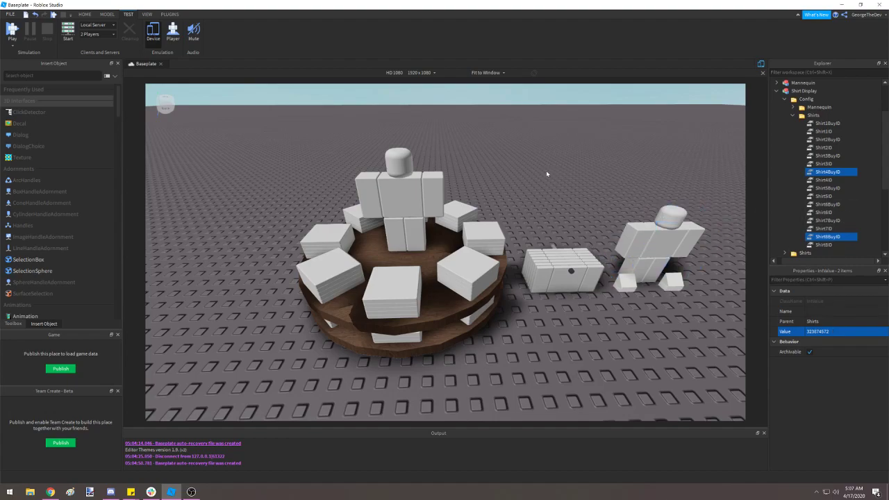
Copy Shirt1BuyID's value 763754690 and enter it as the ShirtTemplate of the shirt in ExampleClothing
left_click(793, 115)
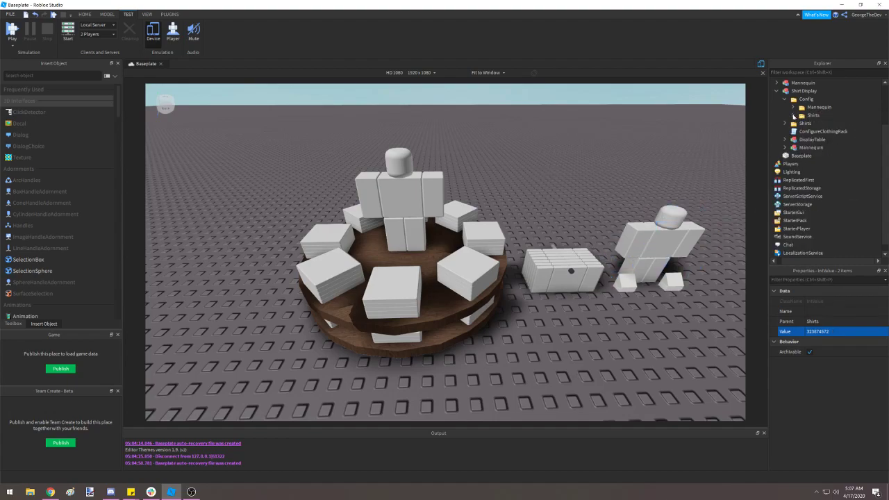
left_click(793, 116)
left_click(826, 123)
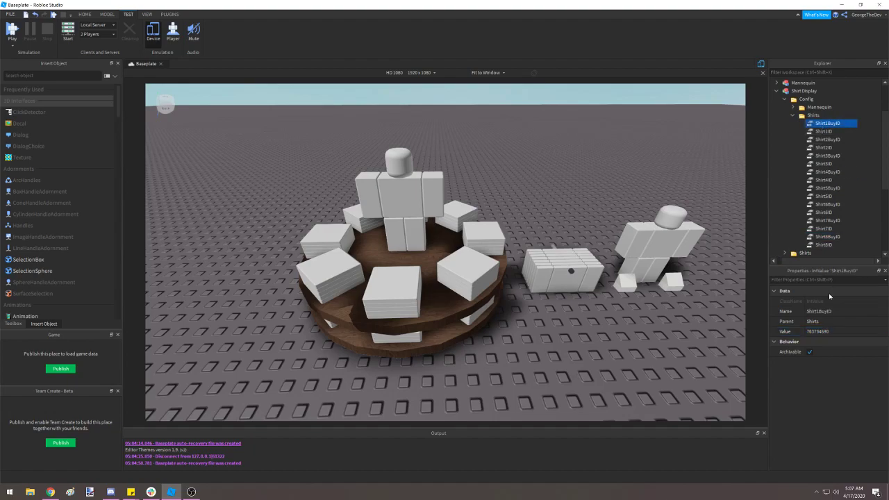
left_click(818, 332)
scroll(814, 165, "up", 3)
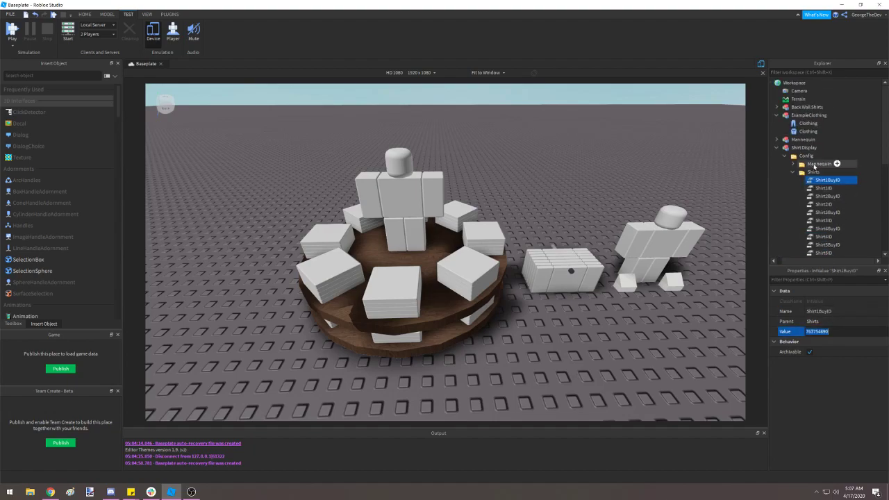
left_click(807, 131)
left_click(847, 311)
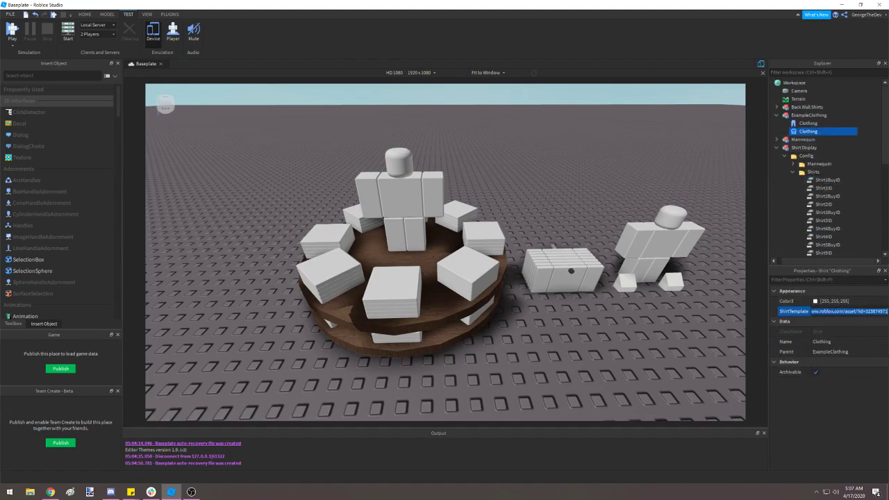
key("Return")
Copy the converted ID from the example shirt's ShirtTemplate and set Shirt Display's Shirt1ID to 763754644
left_click(858, 312)
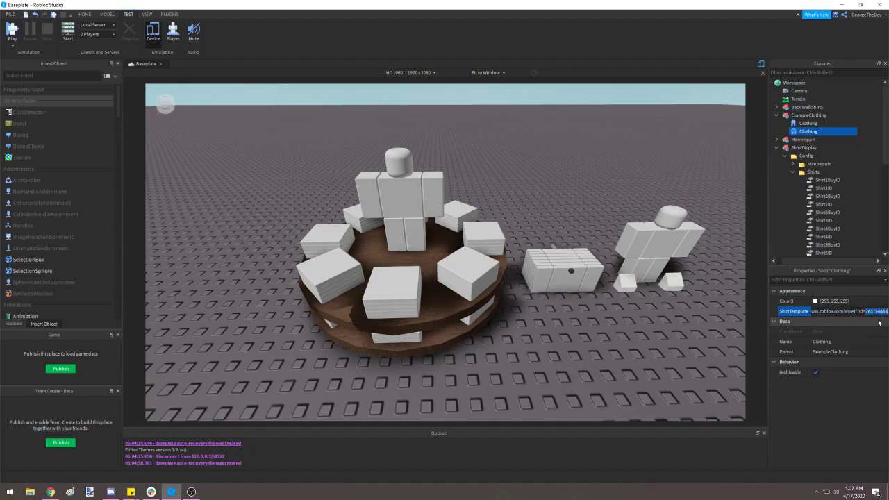
left_click(823, 188)
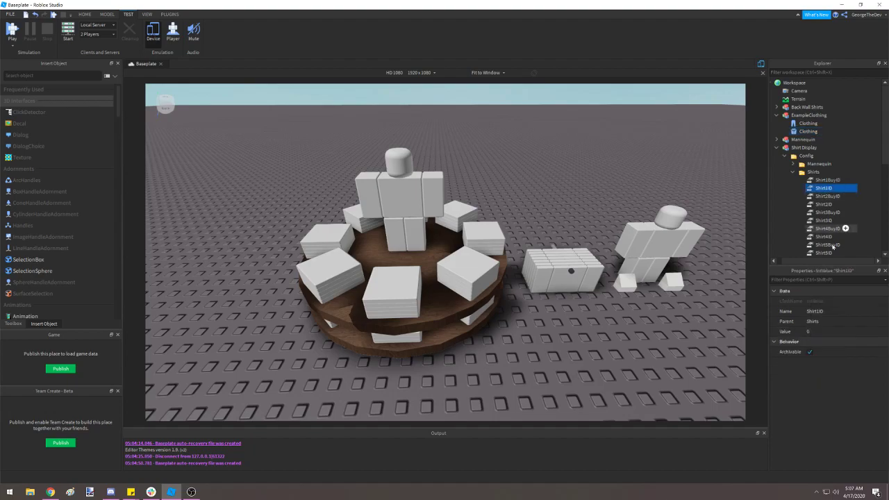
left_click(822, 331)
type("763754644")
key("Return")
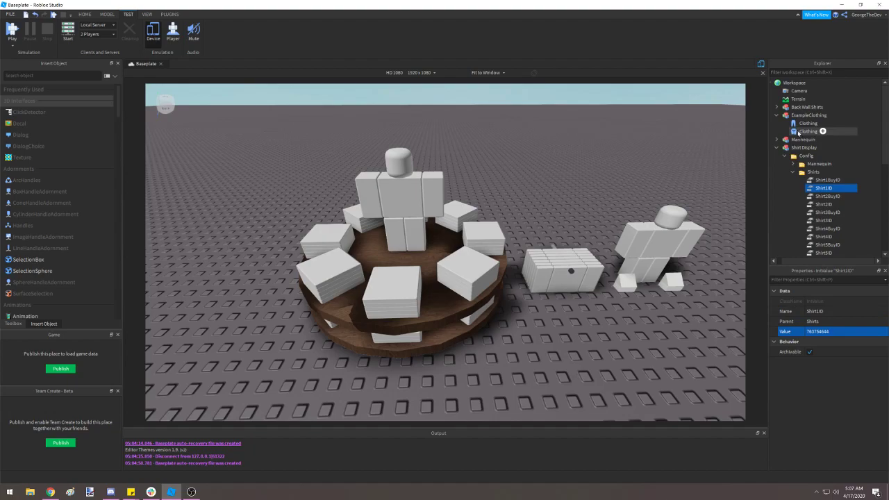
Check Shirt1BuyID against Shirt1ID, then copy Shirt1ID's value 763754644 into Shirt5ID
left_click(819, 331)
left_click(827, 180)
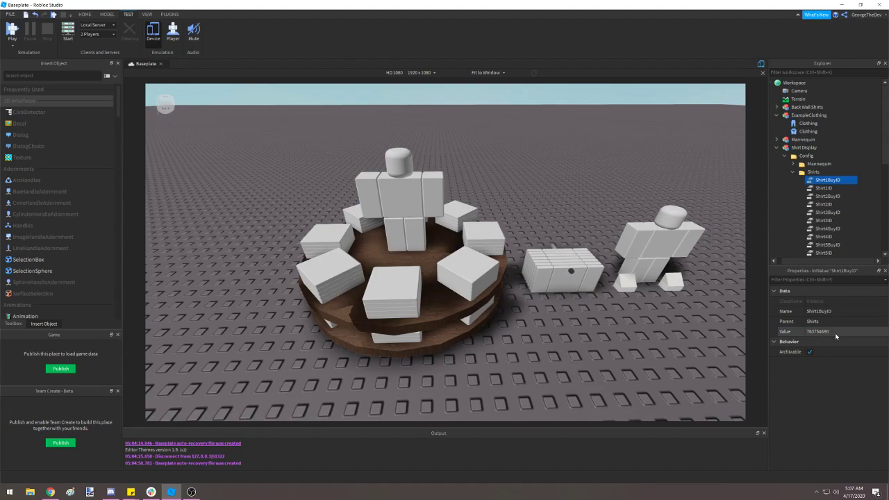
left_click(823, 188)
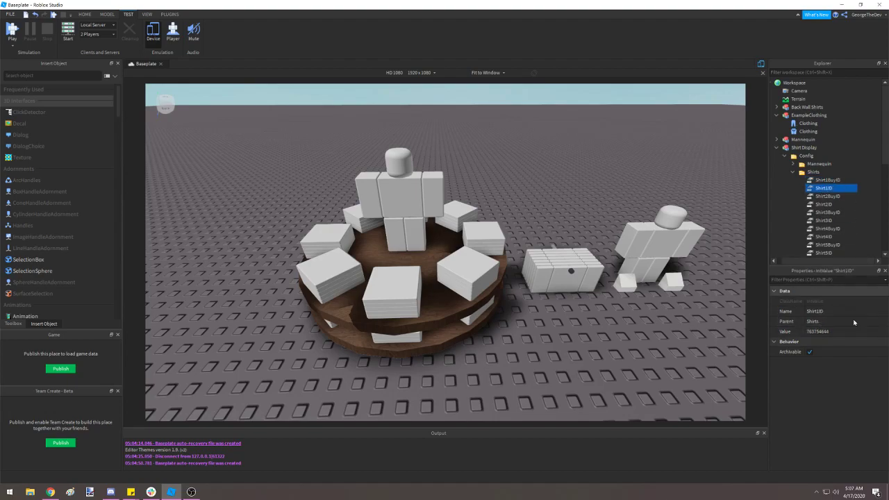
left_click(819, 331)
key("ctrl+c")
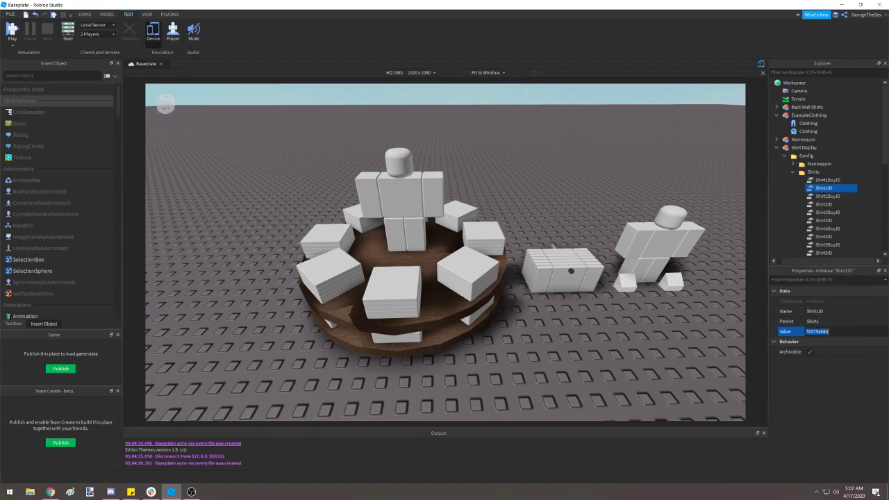
left_click(825, 252)
left_click(830, 331)
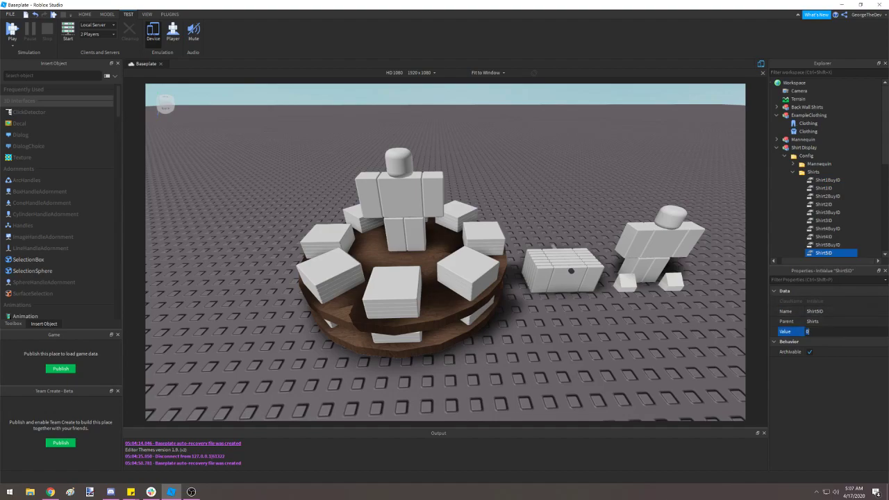
key("ctrl+v")
key("Return")
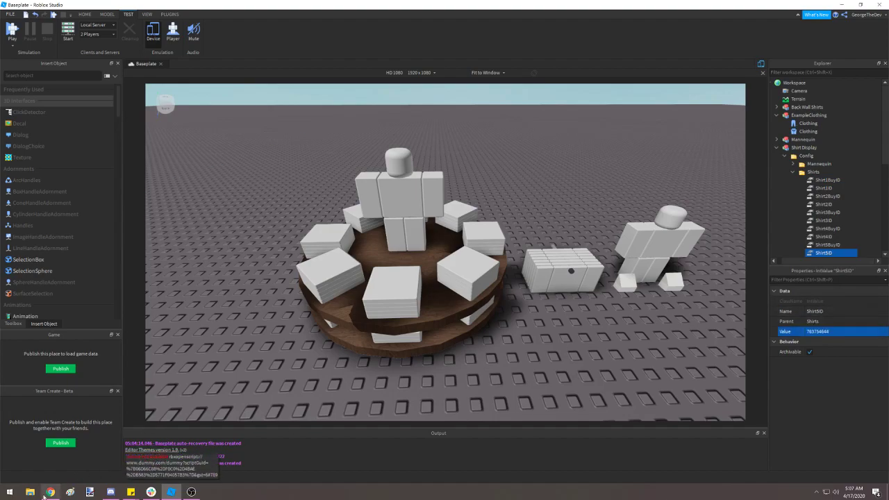
Set the example shirt's ShirtTemplate to Shirt2BuyID's value 323881331 and copy the converted template ID
left_click(826, 195)
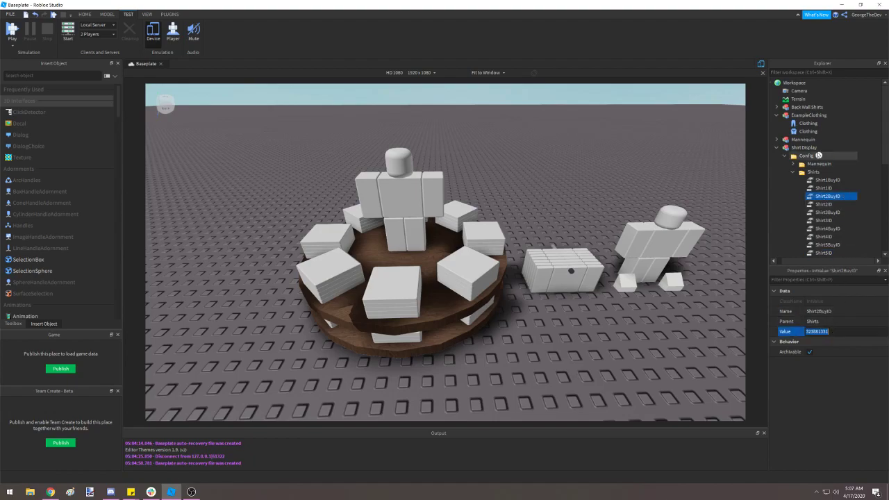
left_click(807, 132)
double_click(844, 312)
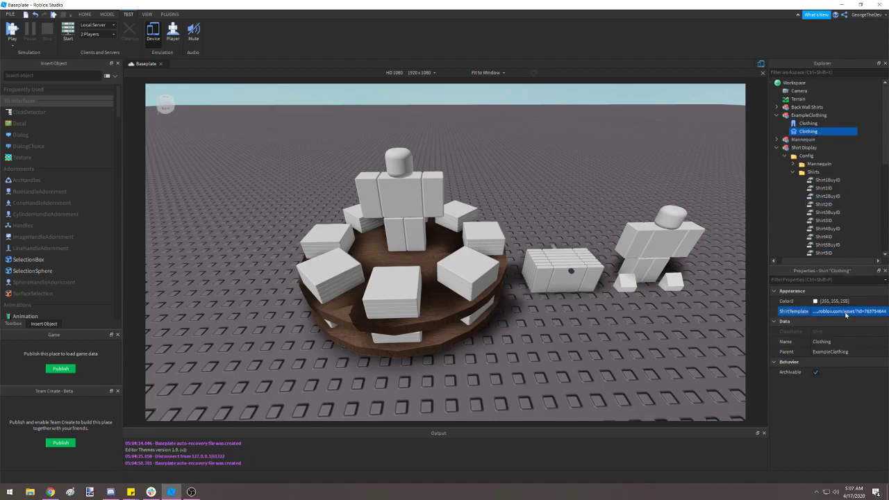
left_click_drag(865, 311, 888, 311)
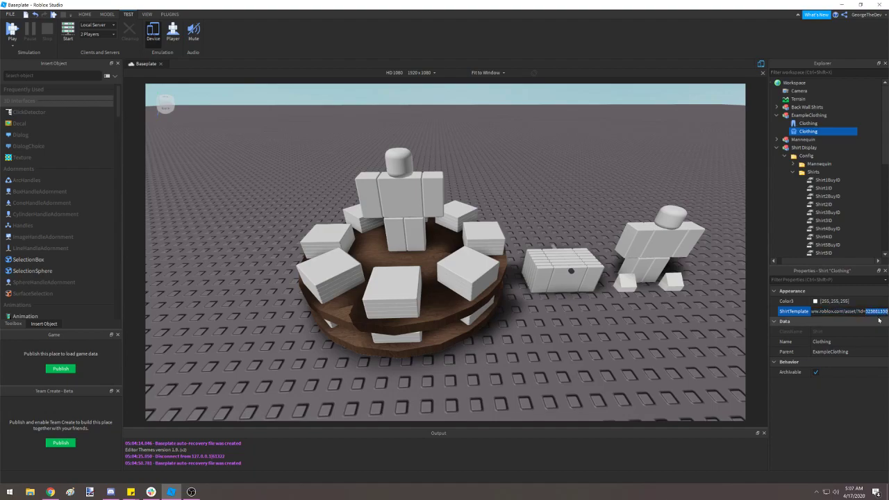
Set Shirt2ID and Shirt6ID in Shirt Display's Config Shirts folder to 323881330
left_click(824, 204)
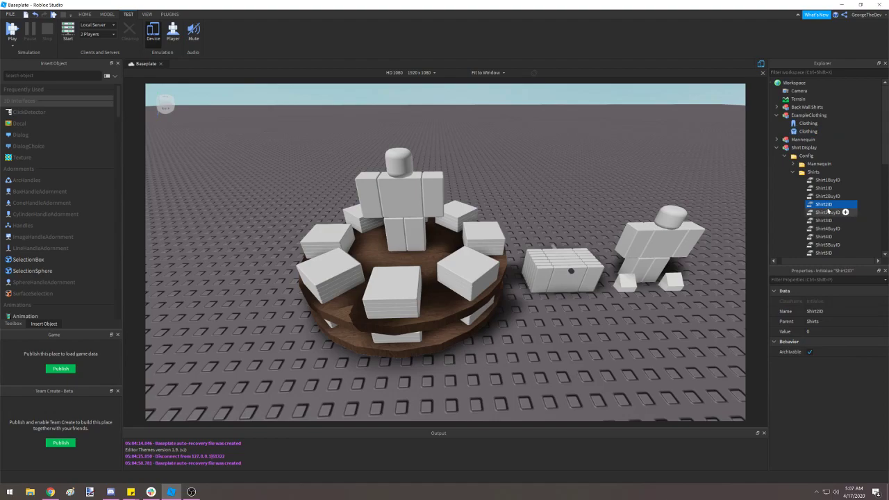
scroll(828, 209, "down", 1)
left_click(829, 228)
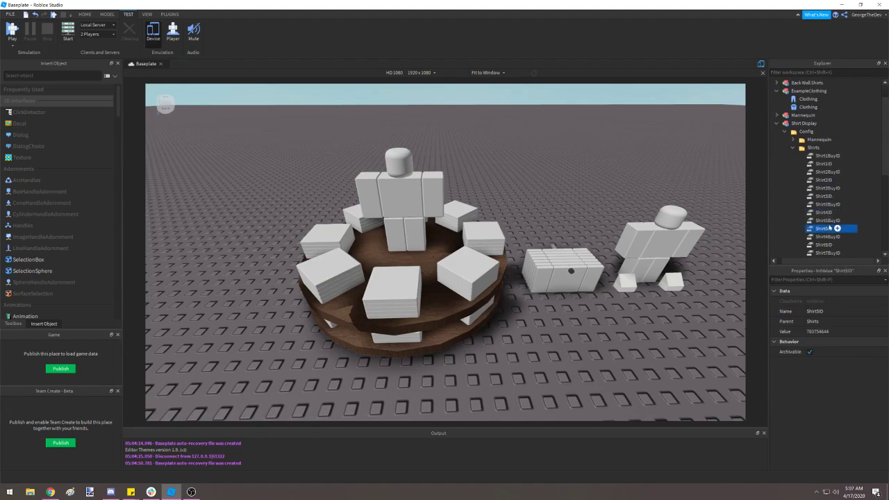
left_click(828, 180)
left_click(824, 244, "ctrl")
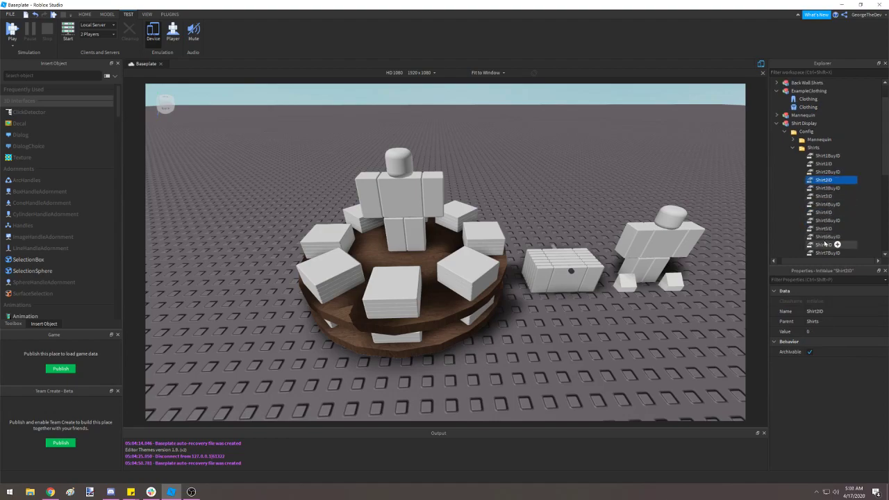
left_click(833, 331)
key("Return")
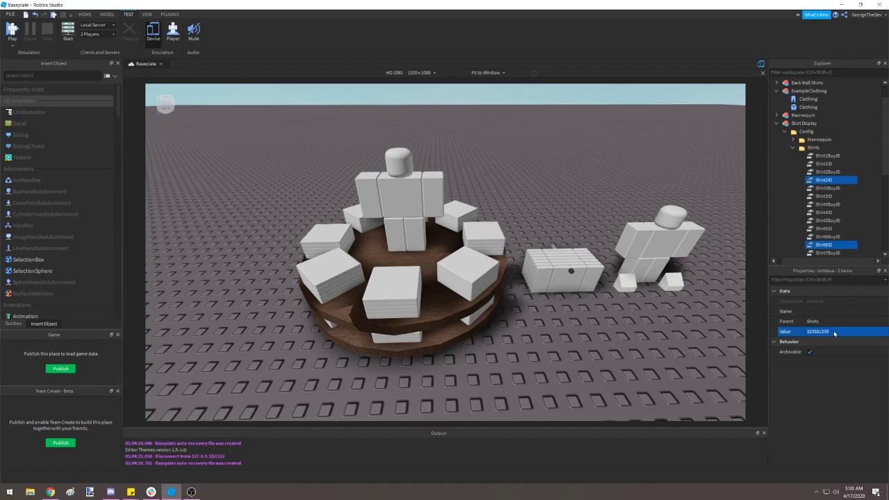
Set the example shirt's ShirtTemplate to Shirt3BuyID's value 323874847 and copy the converted template ID
left_click(823, 188)
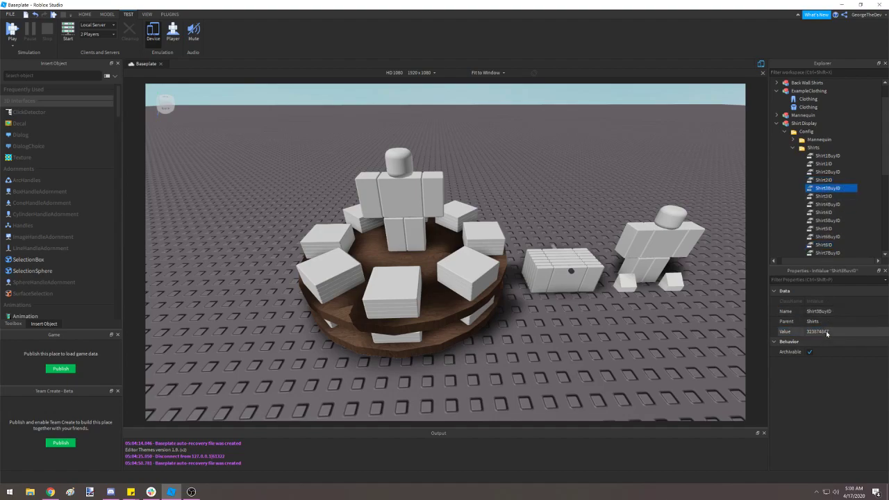
left_click(825, 331)
left_click(809, 107)
left_click(846, 311)
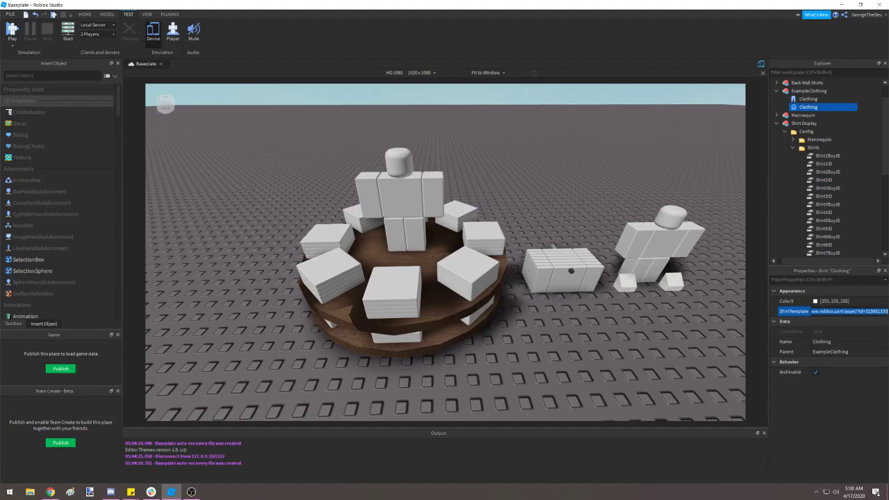
left_click_drag(865, 311, 880, 311)
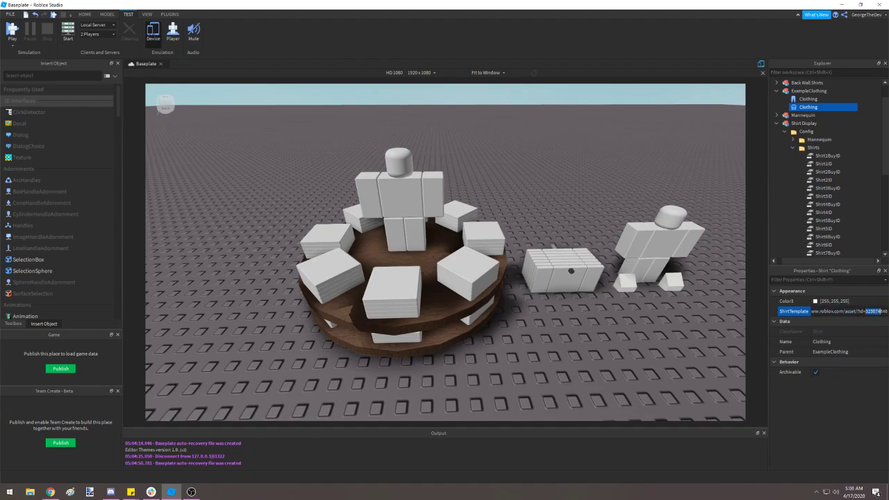
Set Shirt3ID and Shirt7ID in Shirt Display's Config Shirts folder to 323874846
left_click(825, 196)
scroll(830, 198, "down", 1)
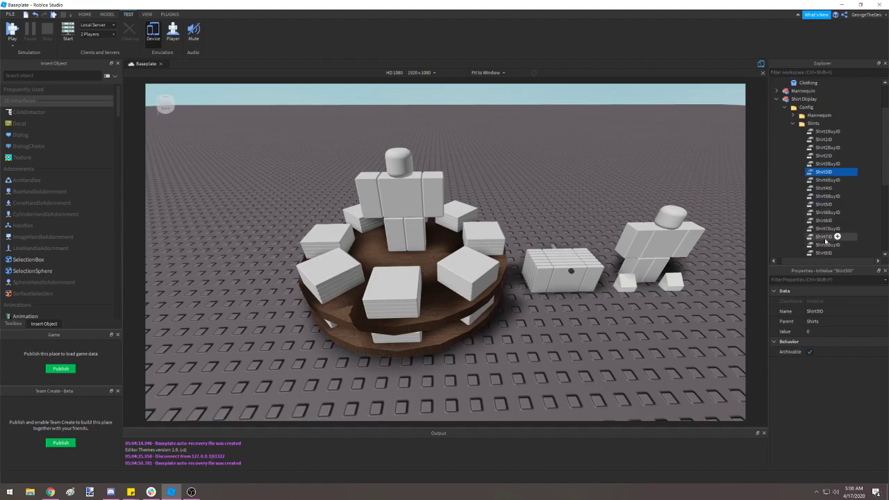
left_click(826, 332)
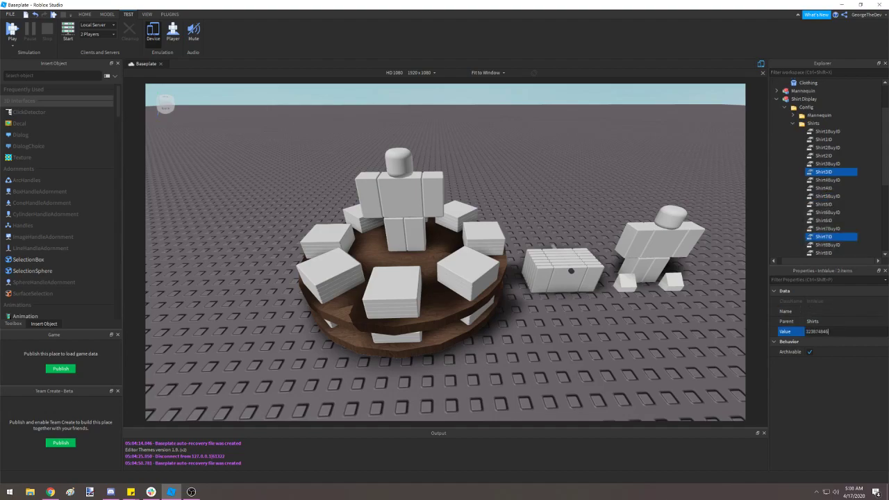
key("Return")
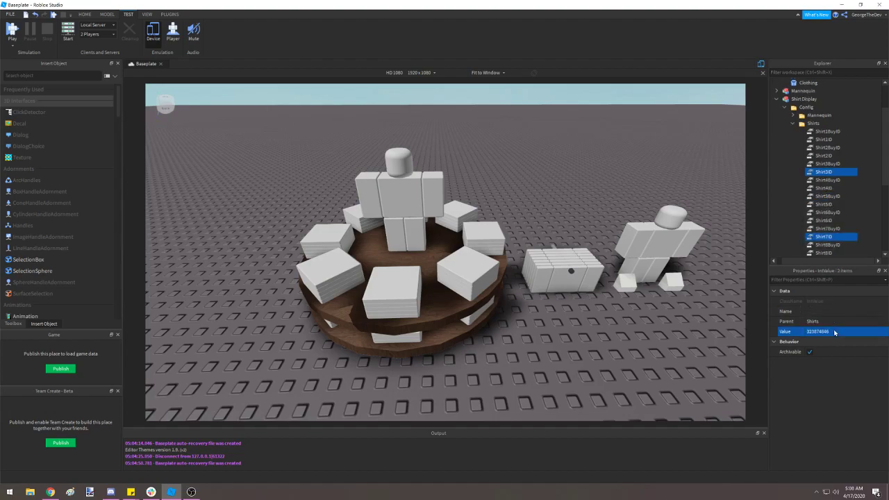
Set the example shirt's ShirtTemplate to Shirt8BuyID's value 323874572 and copy the converted template ID
left_click(826, 244)
left_click(819, 331)
key("ctrl+c")
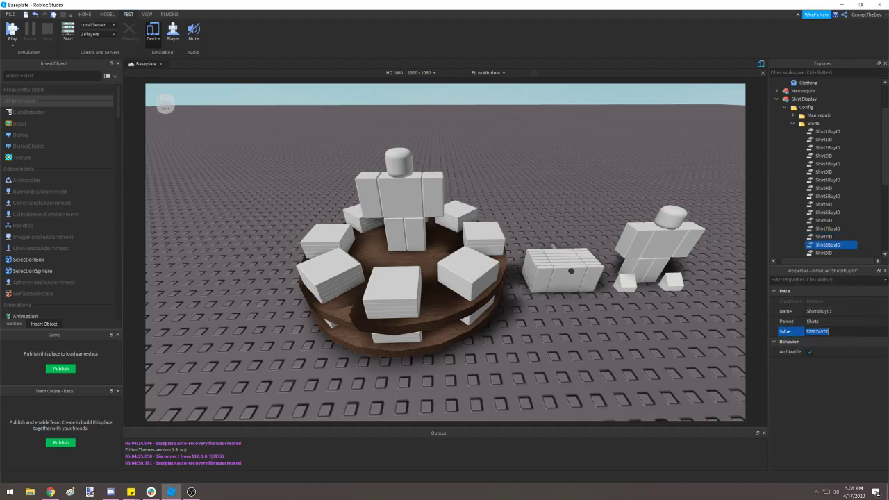
left_click(807, 82)
left_click(847, 311)
key("ctrl+v")
key("Return")
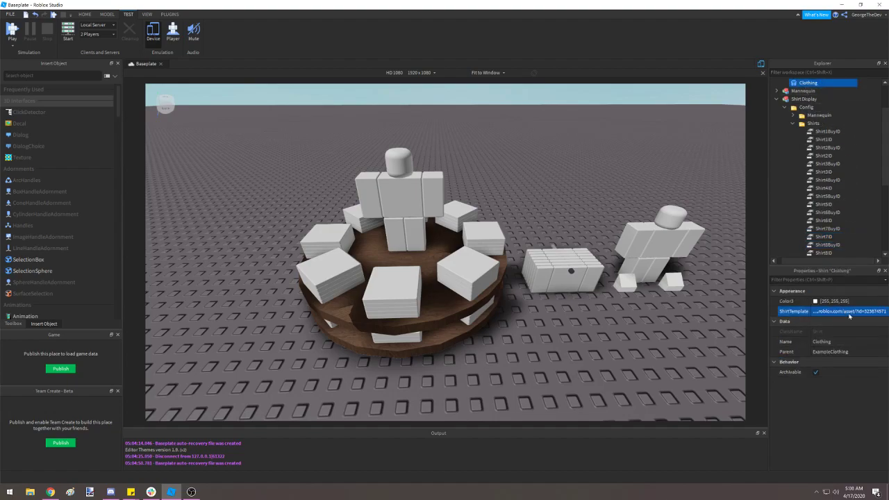
left_click(865, 314)
left_click_drag(865, 311, 888, 311)
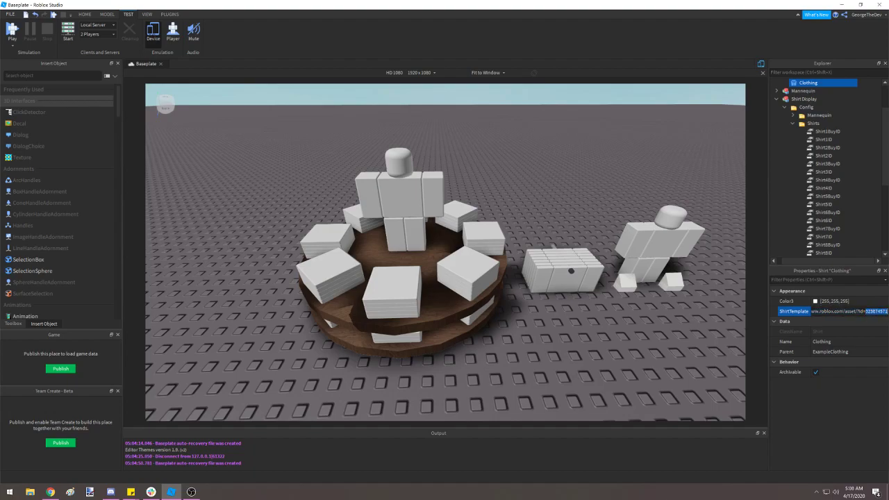
Set Shirt4ID and Shirt8ID in Shirt Display's Config Shirts folder to the copied ID 323874571
left_click(828, 187)
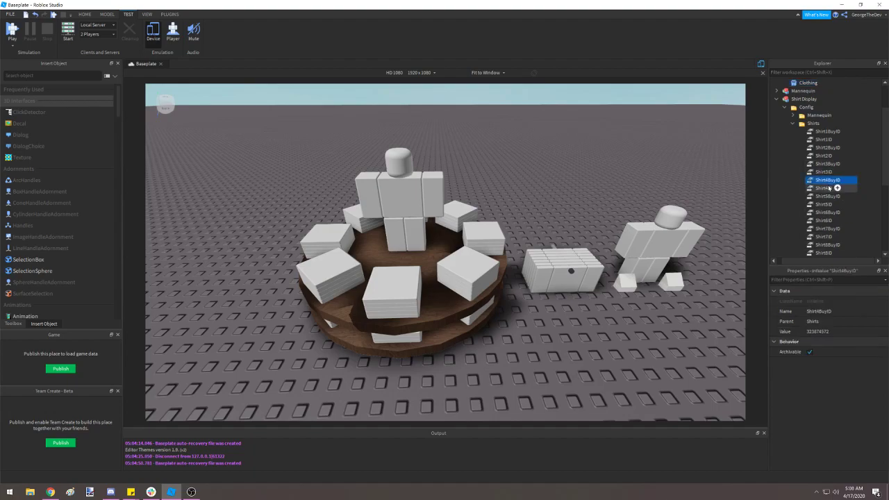
left_click(824, 253, "ctrl")
left_click(833, 331)
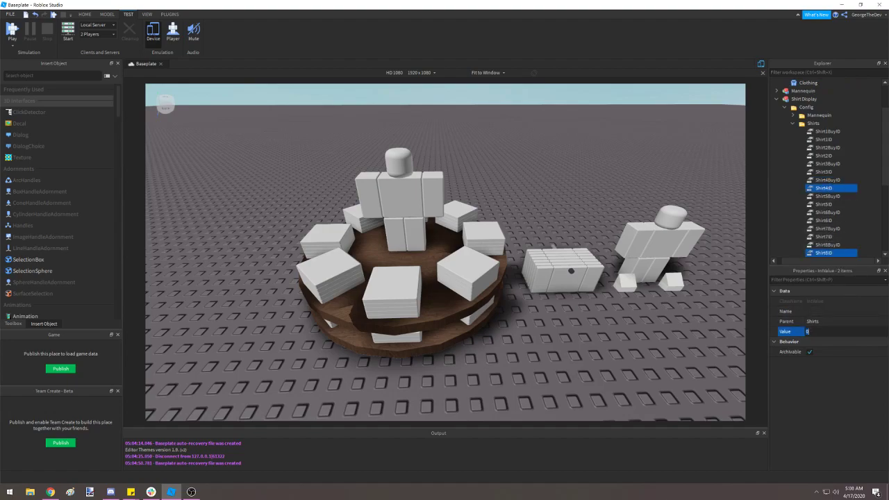
key("Return")
Start a play test and walk the character over to the round shirt display
left_click(577, 320)
key("d")
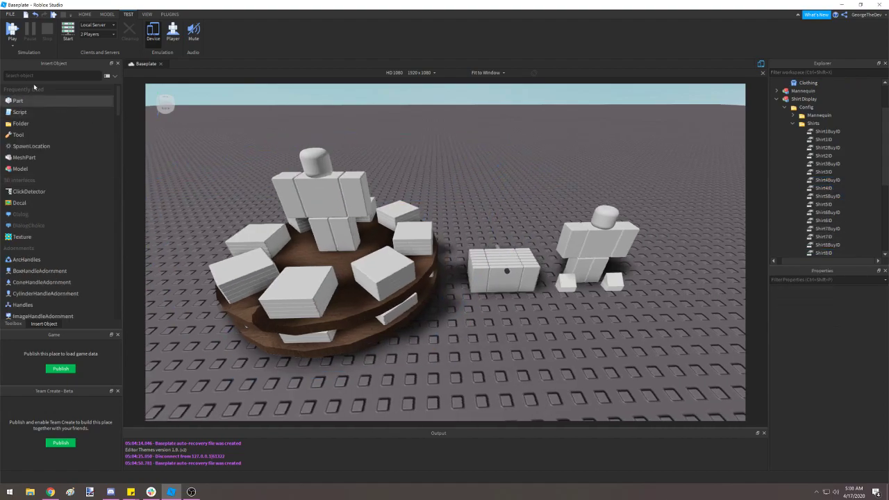
left_click(17, 29)
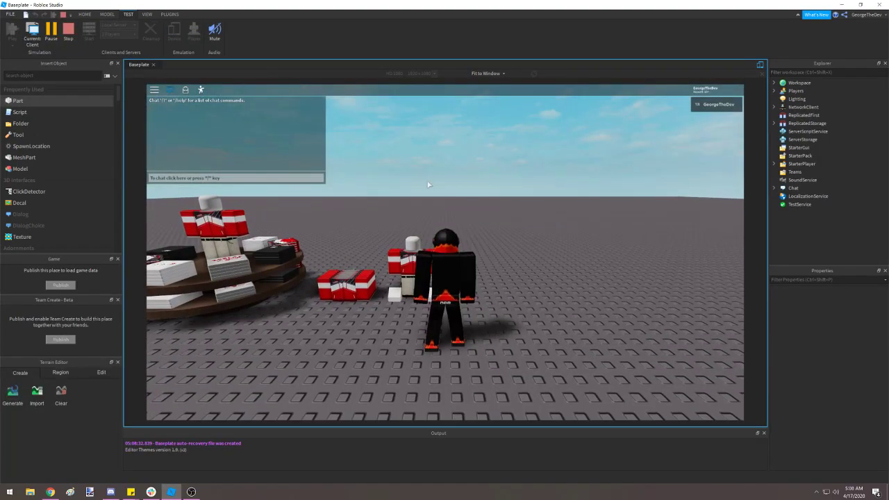
key("a")
right_click_drag(428, 185, 428, 184)
key("d")
key("a")
right_click_drag(468, 286, 468, 286)
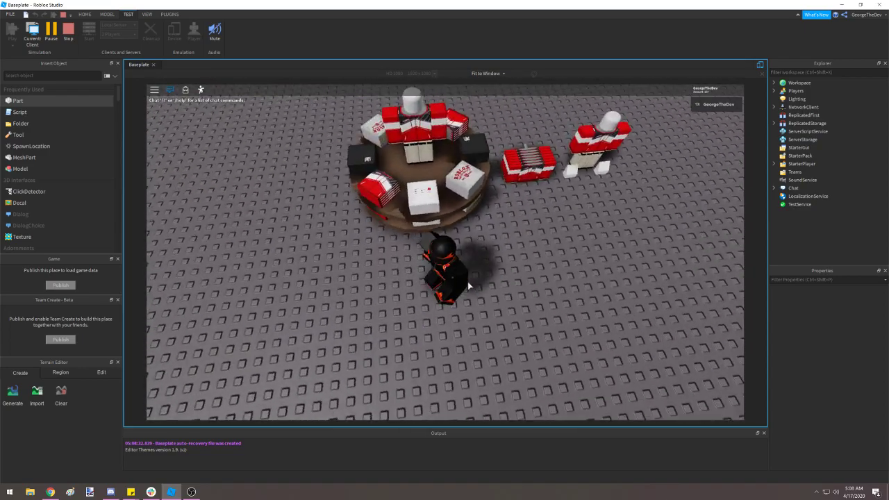
Test purchasing the plain white, Roblox logo and black shirts on the round display, dismissing each purchase prompt
left_click(426, 196)
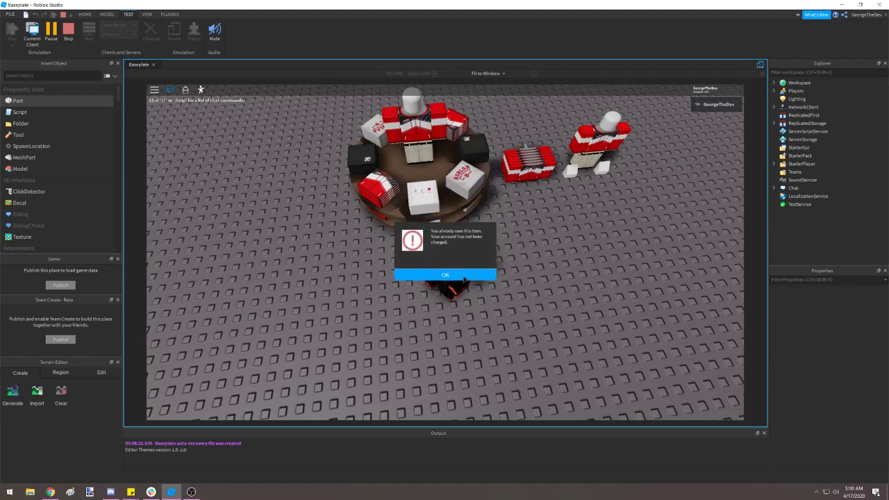
left_click(462, 275)
key("d")
key("w")
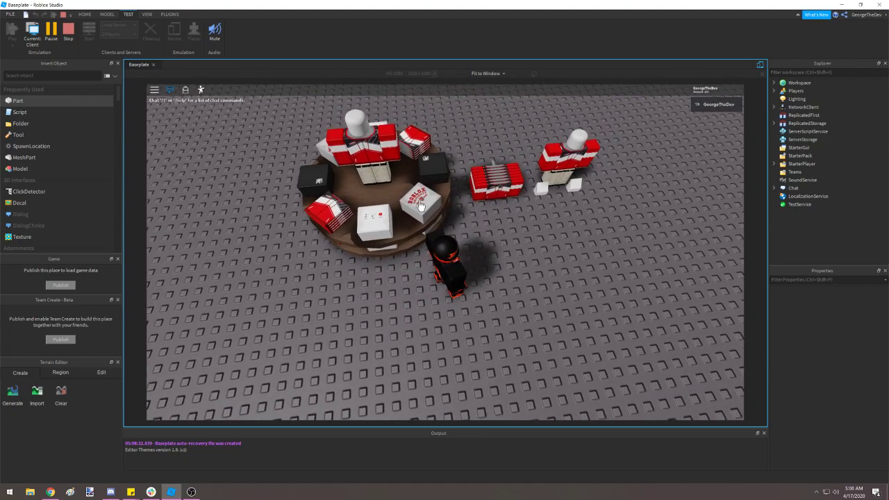
left_click(420, 205)
left_click(464, 273)
key("w")
right_click_drag(463, 273, 463, 274)
left_click(525, 234)
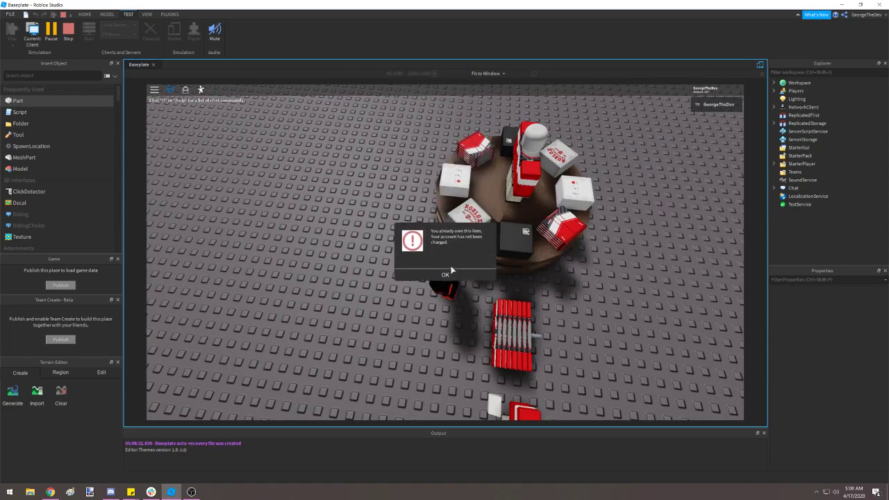
right_click_drag(452, 305, 454, 311)
Walk around the play test and examine the clothing on the shirt display, back wall shirts and mannequin
key("s")
key("w")
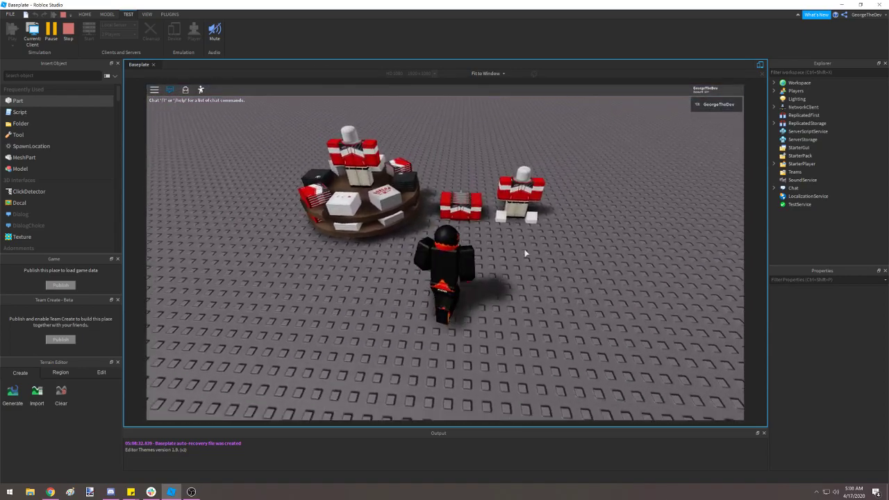
key("a")
right_click_drag(523, 254, 525, 252)
key("d")
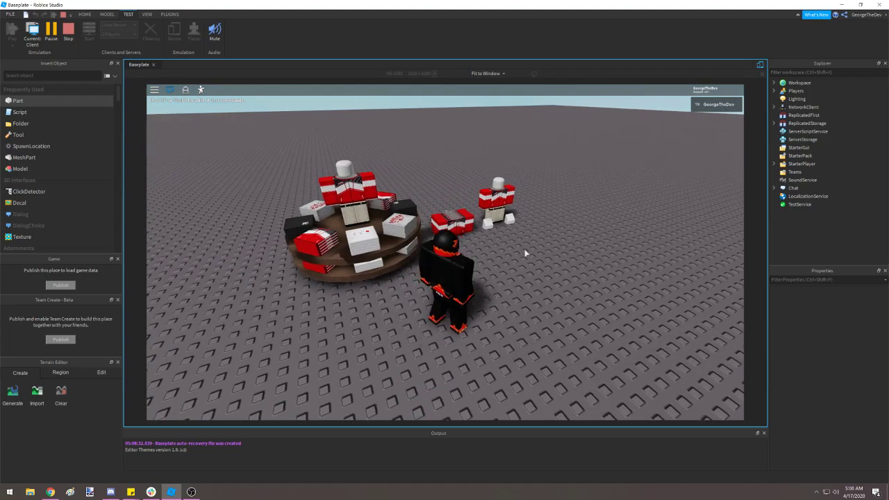
key("w")
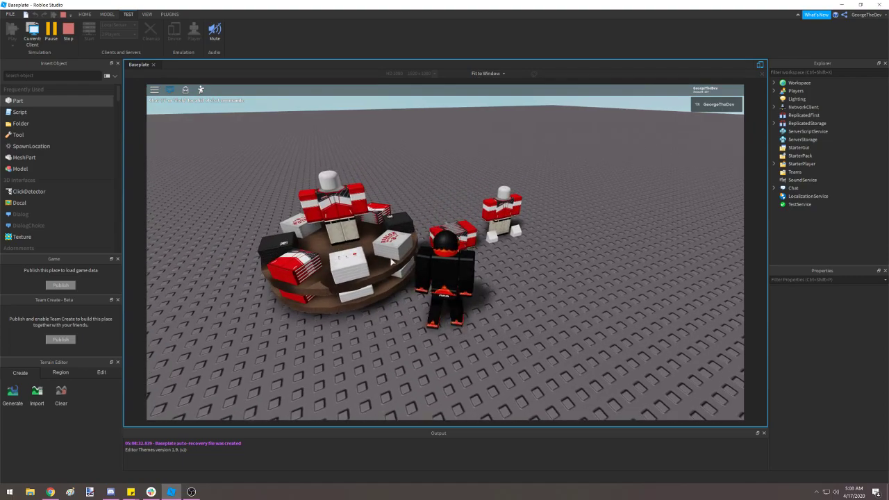
key("a")
right_click_drag(405, 242, 405, 243)
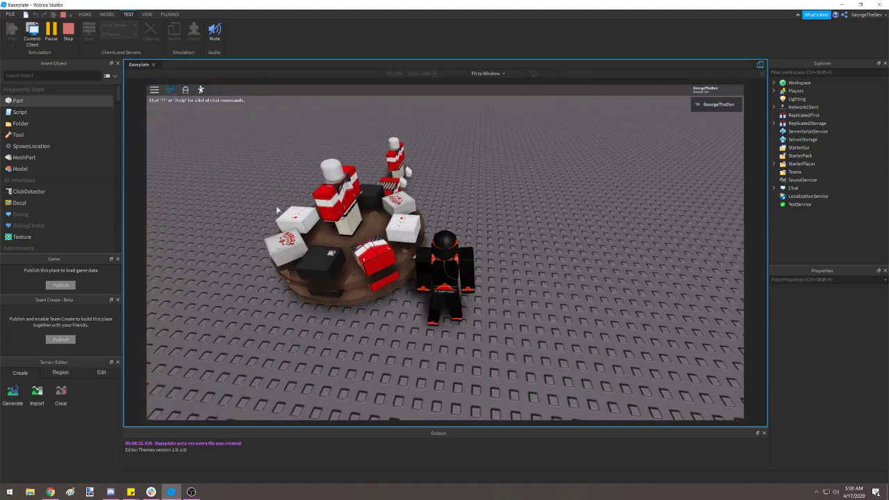
key("d")
right_click_drag(507, 204, 507, 204)
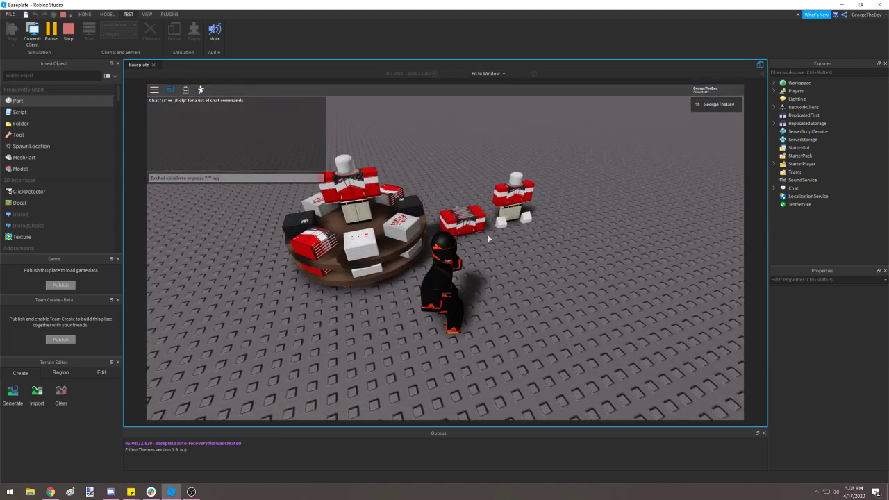
right_click_drag(442, 250, 396, 220)
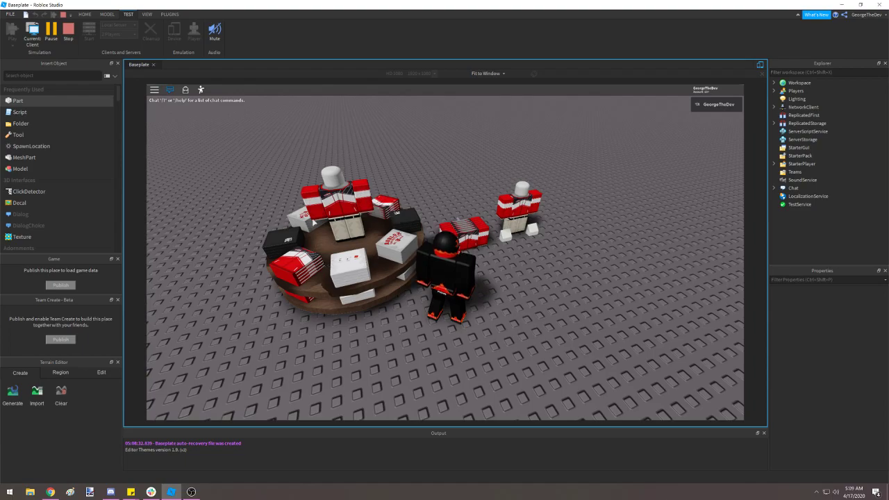
key("d")
right_click_drag(426, 266, 426, 266)
key("s")
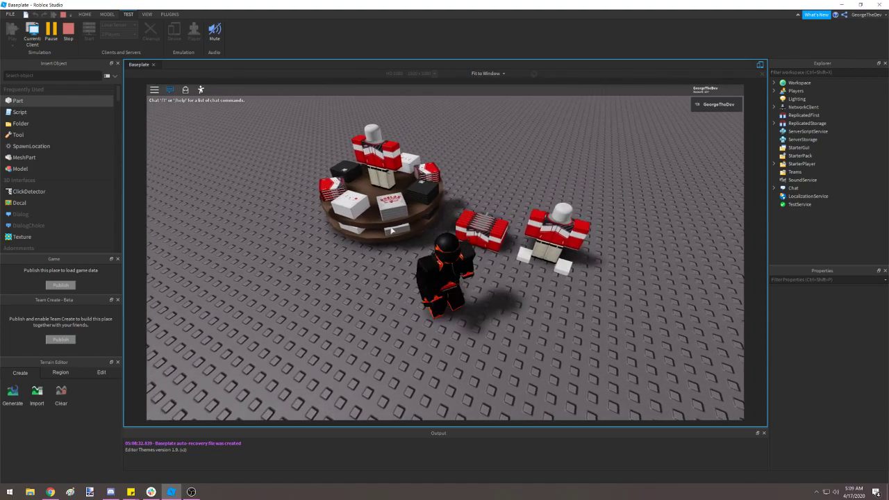
right_click_drag(470, 305, 469, 306)
key("w")
key("w")
key("s")
key("d")
key("w")
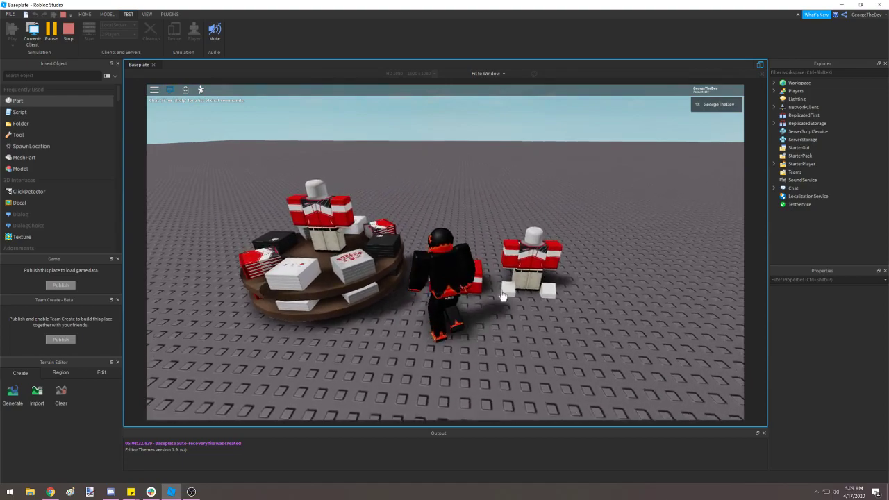
key("s")
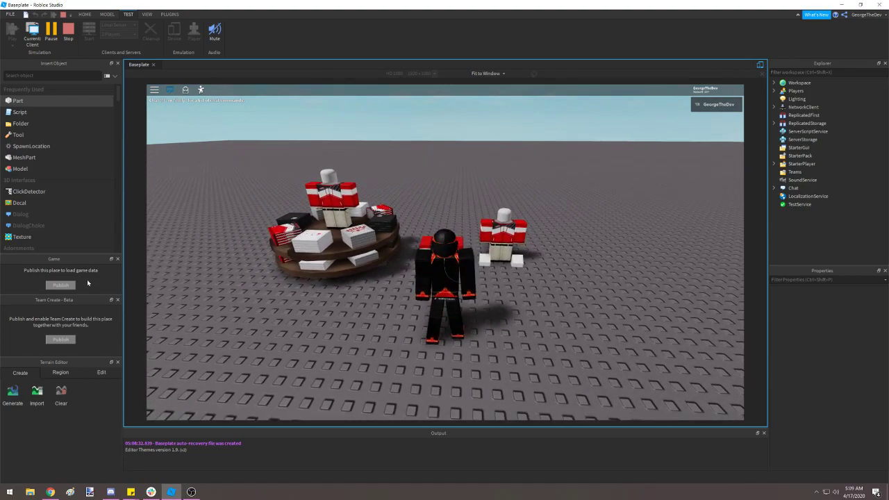